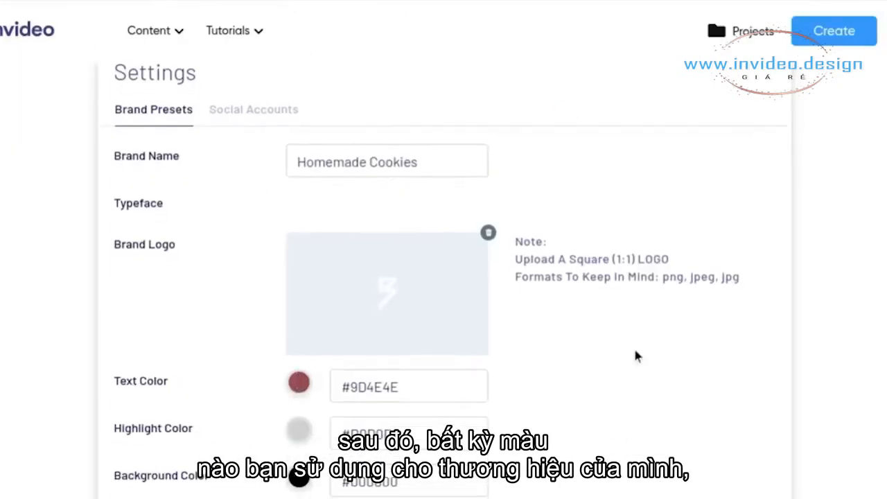
Step: Review the brand color fields and the Facebook, Twitter, Instagram and YouTube fields in the brand presets
left_click(297, 433)
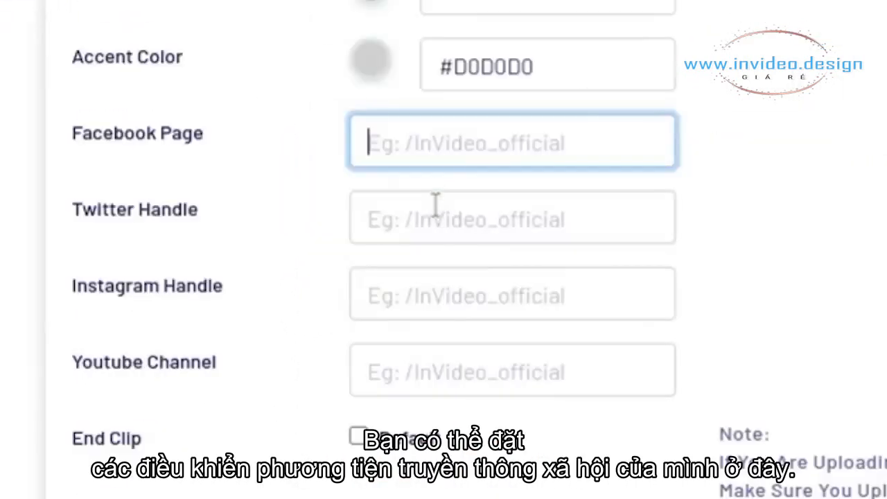
left_click(434, 207)
left_click(439, 295)
left_click(451, 372)
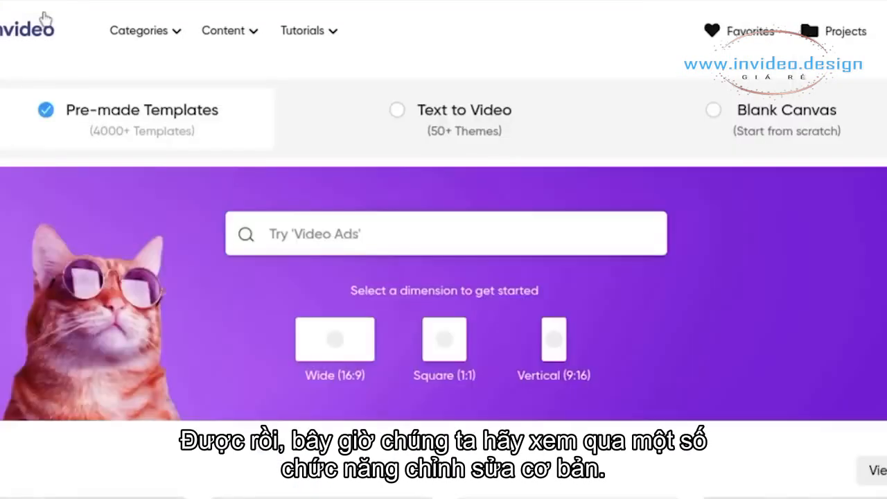
Step: Create a Blank Canvas video in Wide (16:9) format and inspect the brand logo placed in the scene
scroll(589, 221, "down", 1)
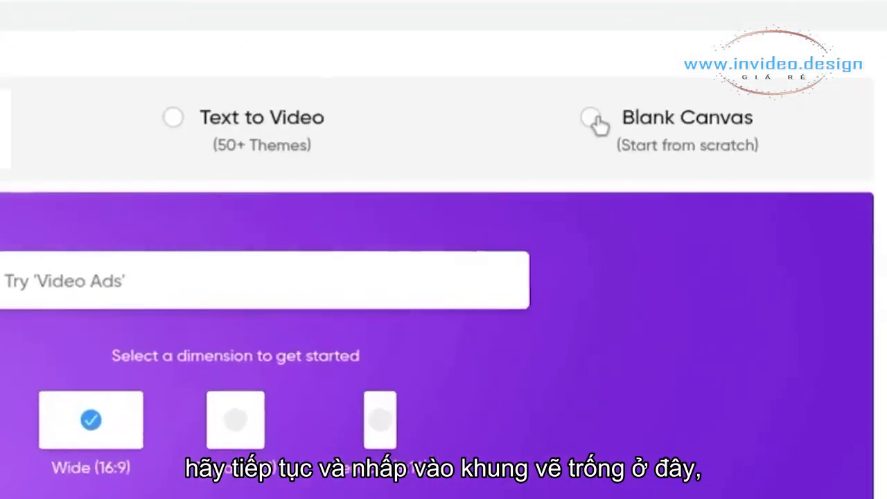
left_click(590, 119)
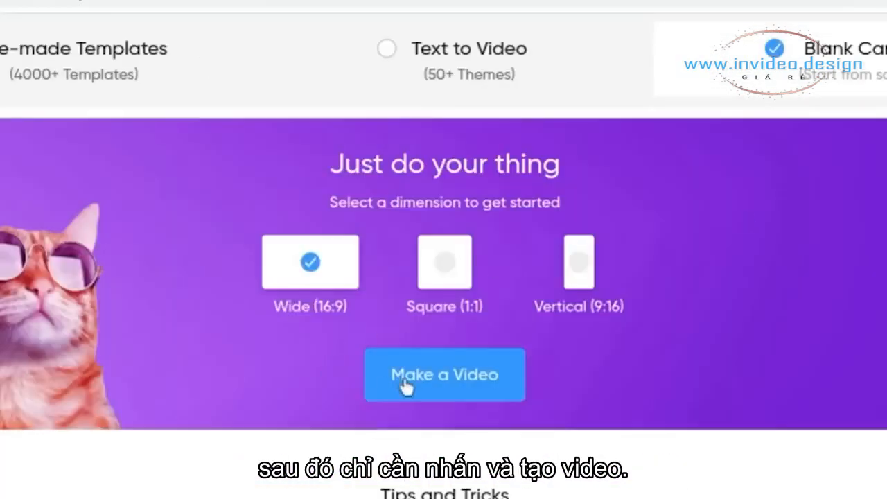
left_click(401, 378)
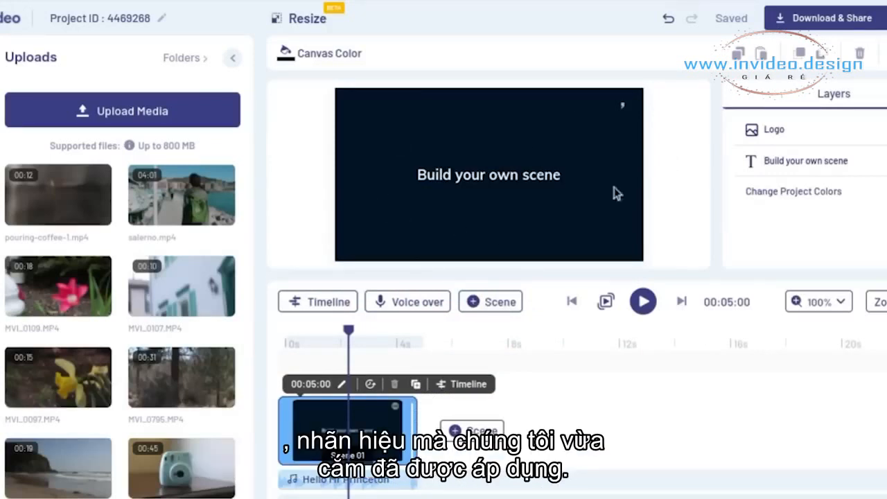
left_click(624, 110)
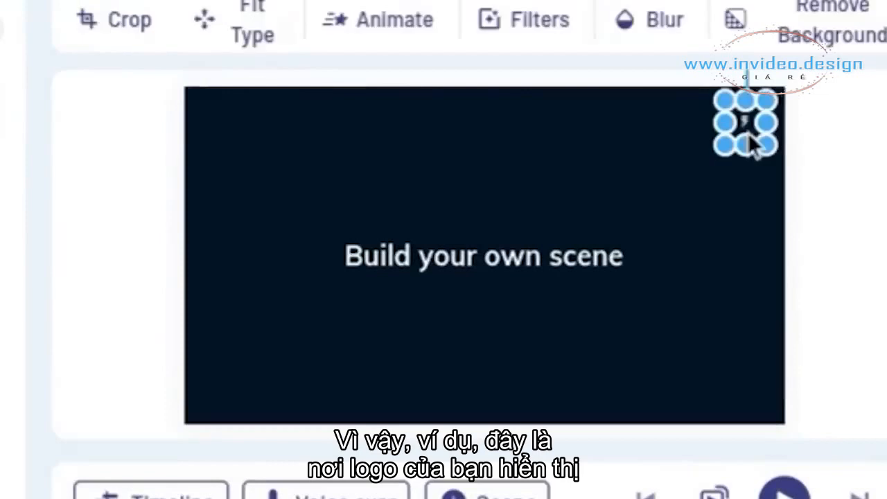
left_click(814, 171)
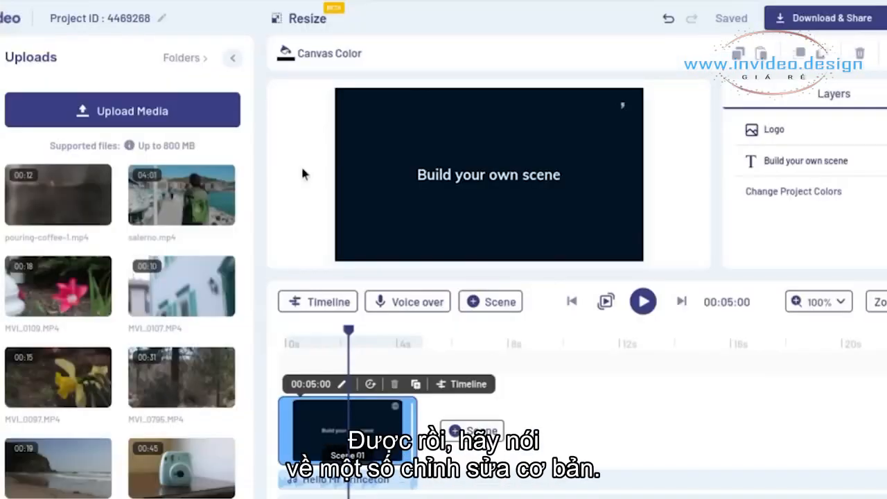
Step: Add the uploaded clip MVI_0109.MP4 to the scene, trimmed from 00:05:14 to 00:11:18
left_click(136, 115)
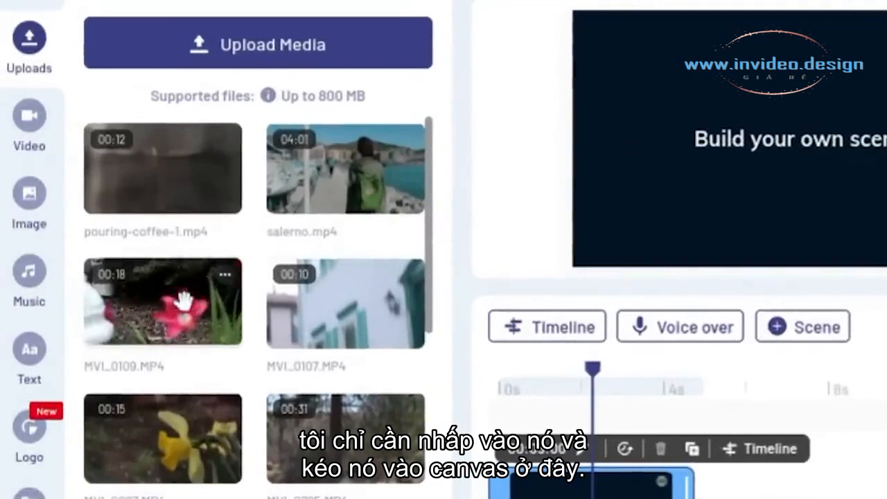
left_click_drag(183, 299, 381, 244)
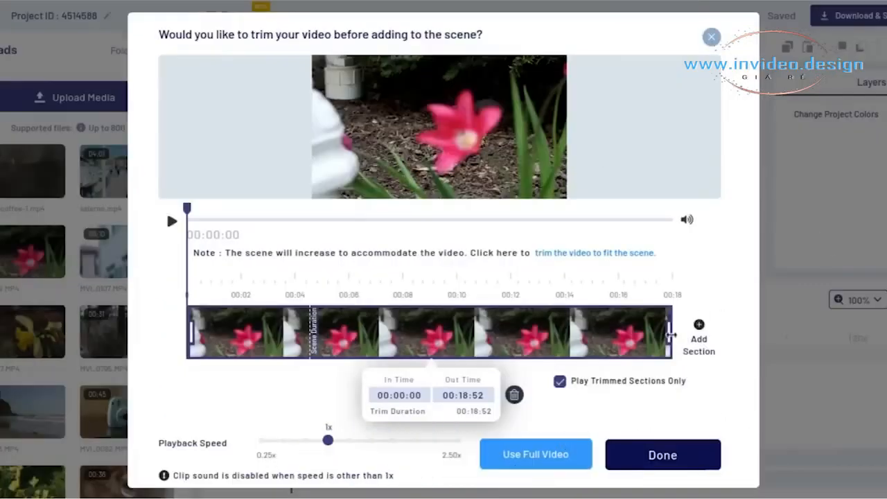
left_click_drag(669, 336, 482, 339)
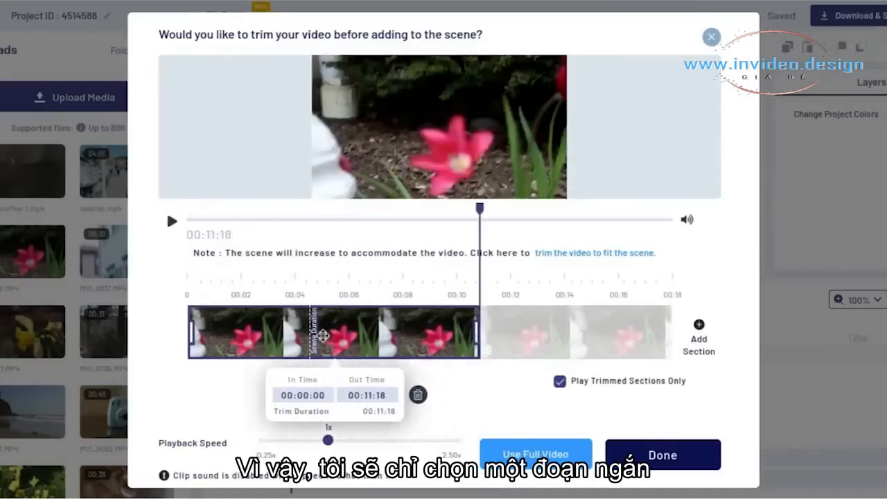
left_click_drag(191, 335, 325, 334)
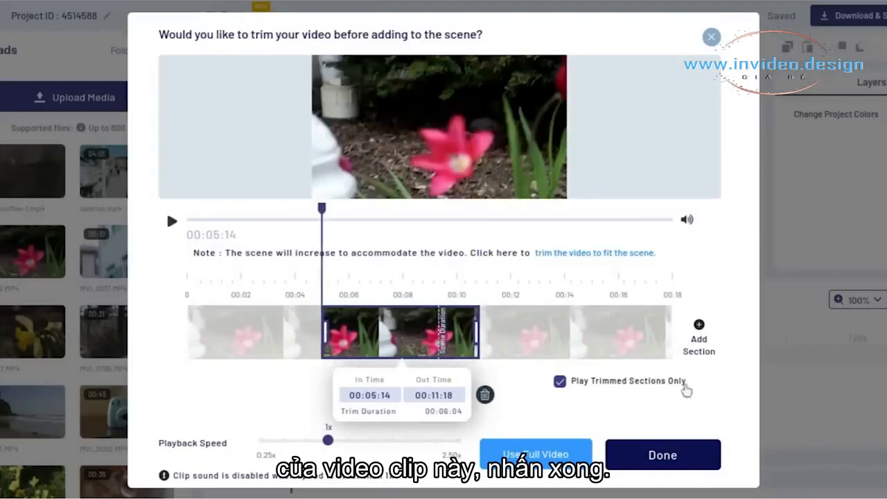
left_click(676, 451)
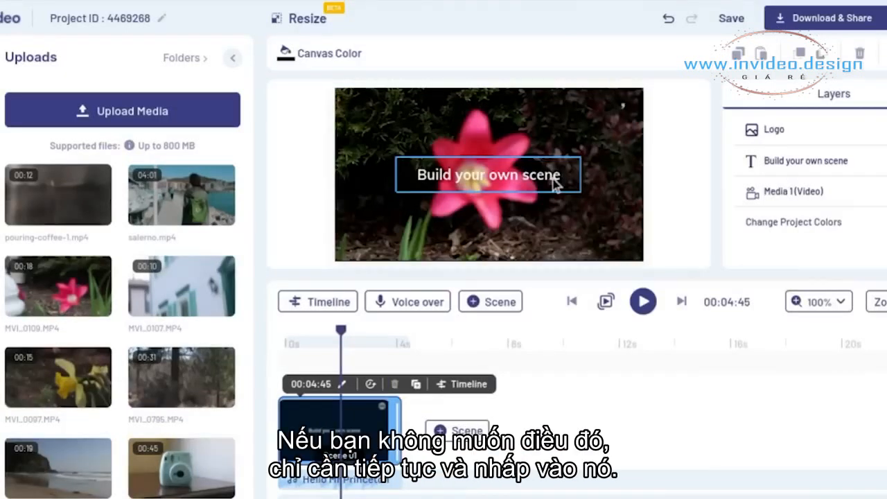
Step: Delete the "Build your own scene" text and the brand logo from the first scene
left_click(554, 178)
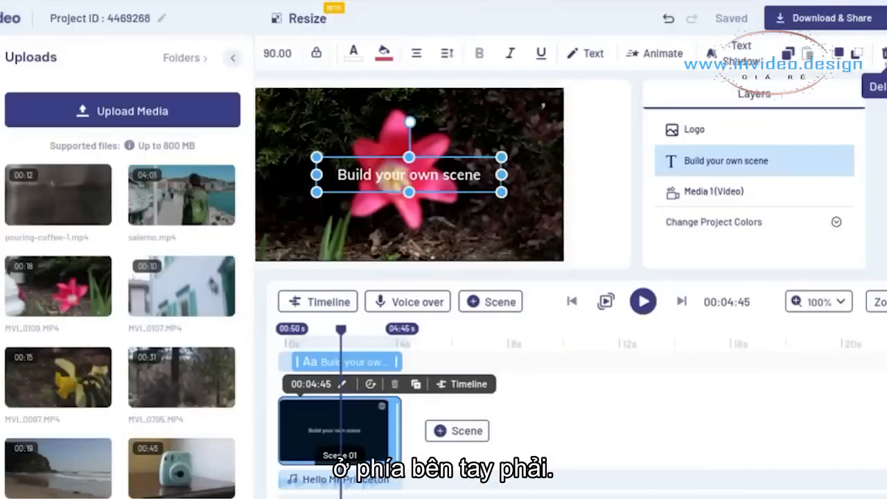
left_click(883, 53)
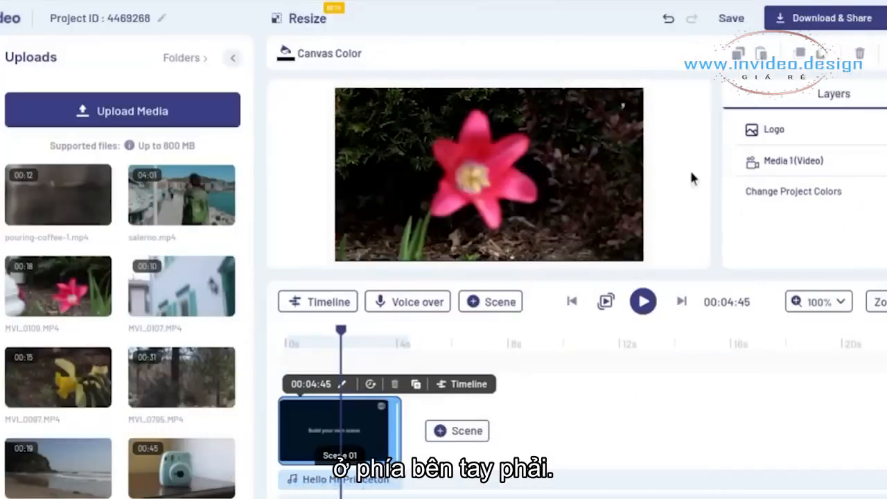
left_click(624, 106)
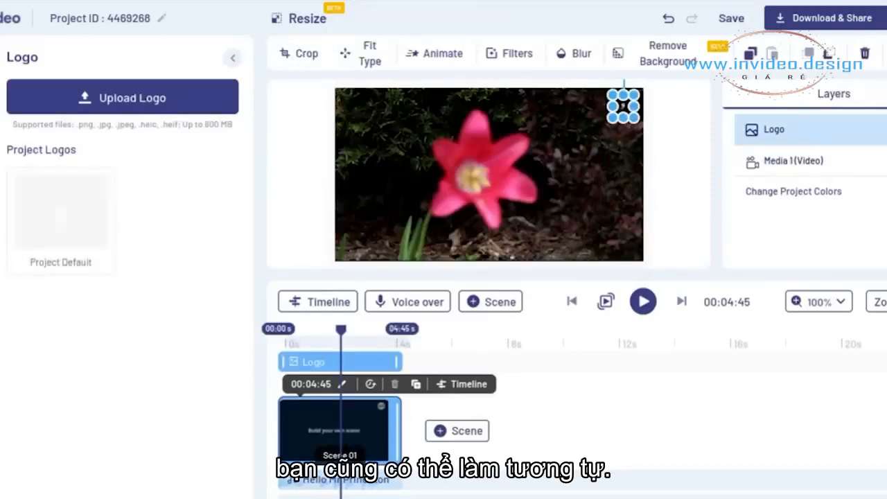
left_click(436, 161)
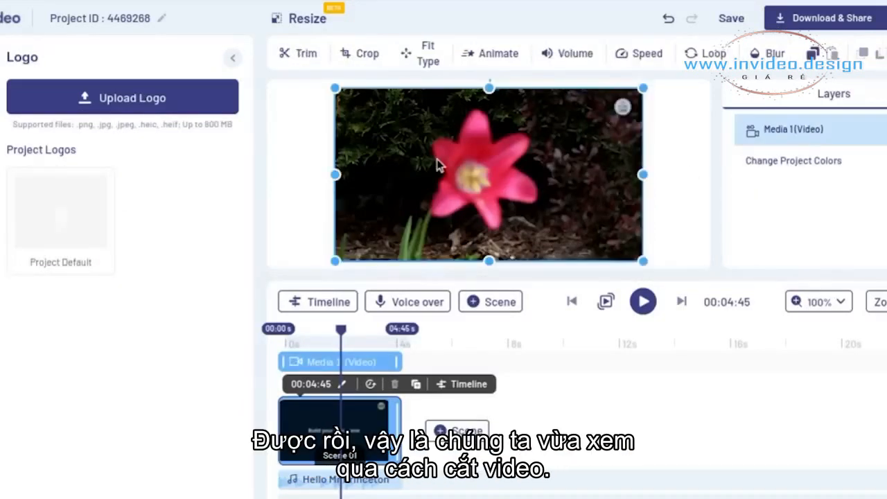
left_click(663, 175)
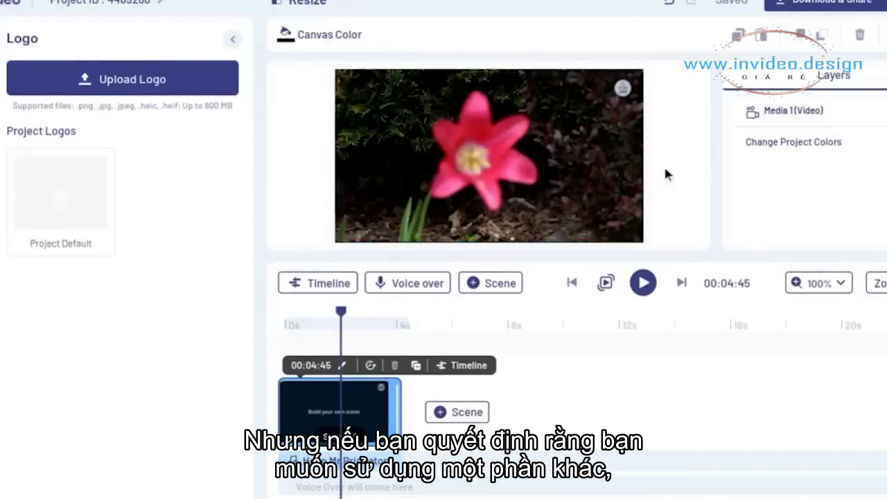
Step: Retrim the flower clip by moving its section earlier to start at 00:03:57 and extending its end to about 00:10
left_click(530, 148)
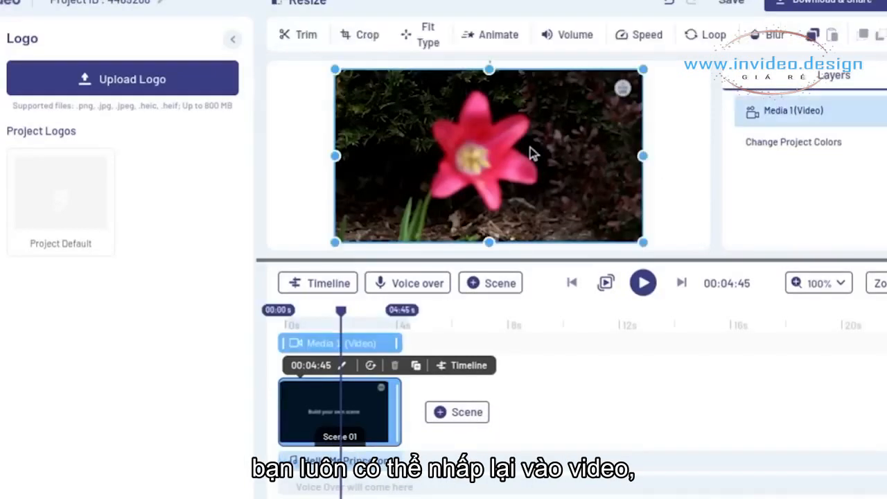
left_click(305, 36)
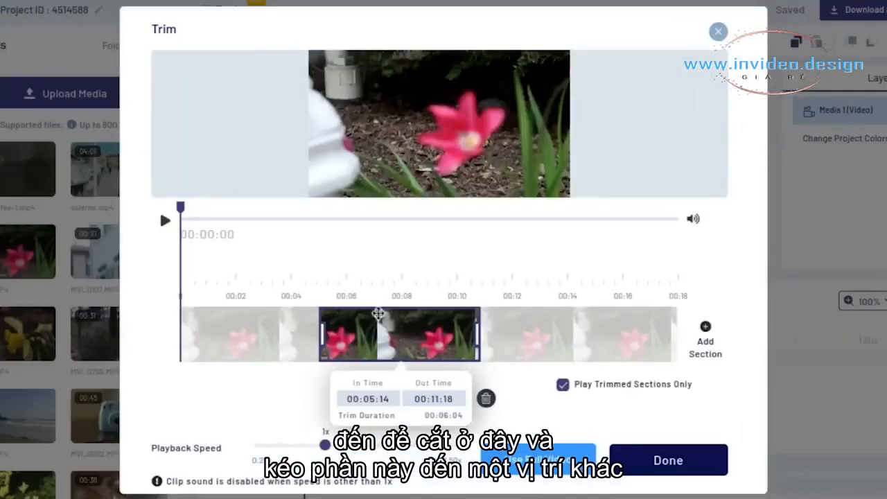
left_click_drag(378, 314, 301, 332)
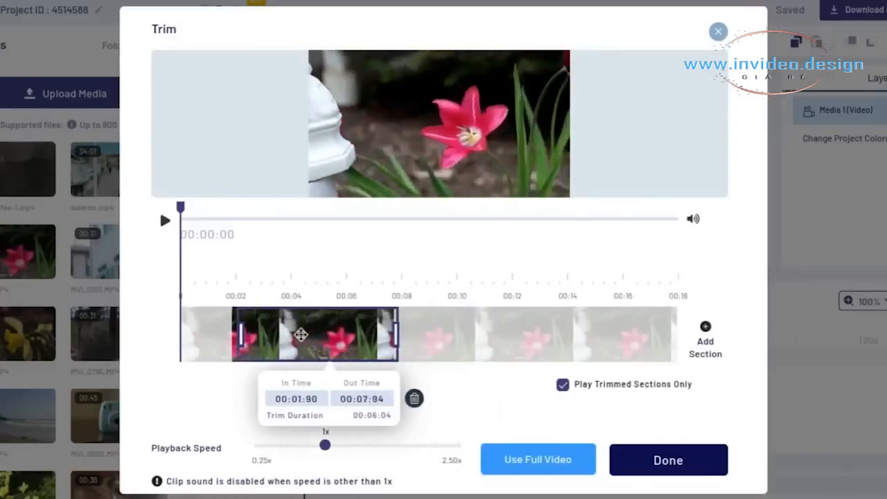
left_click_drag(235, 337, 277, 338)
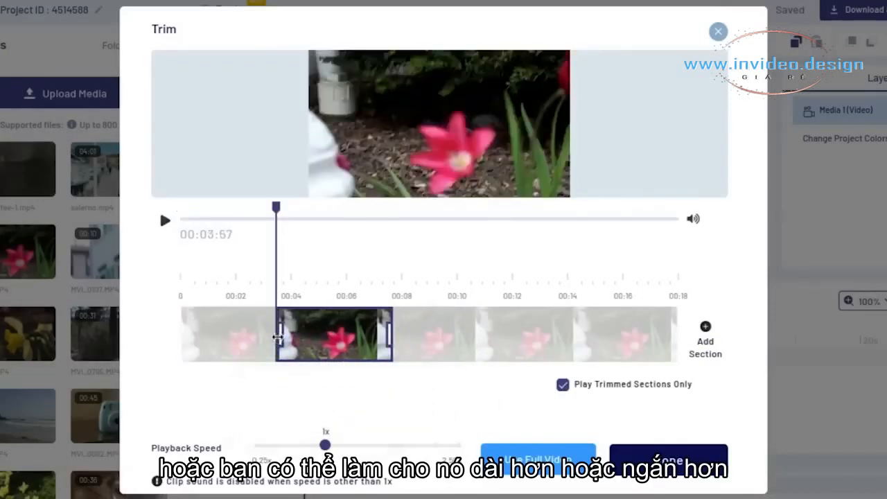
left_click_drag(389, 337, 451, 338)
left_click(644, 458)
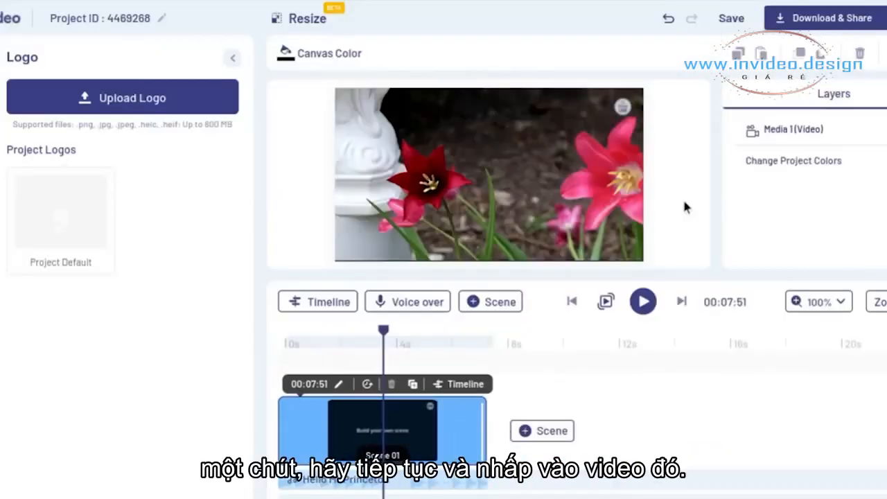
Step: Crop the flower clip by pulling the crop frame's lower-left corner inward
left_click(523, 142)
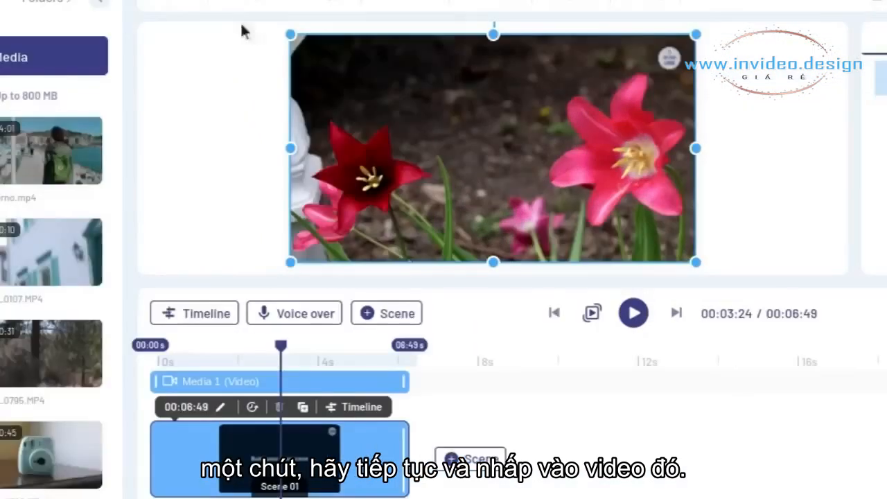
left_click(237, 6)
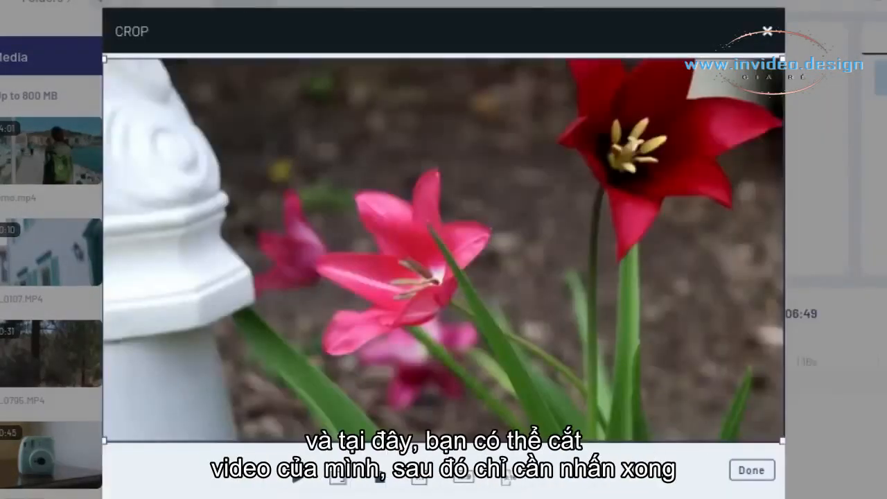
left_click_drag(102, 439, 163, 397)
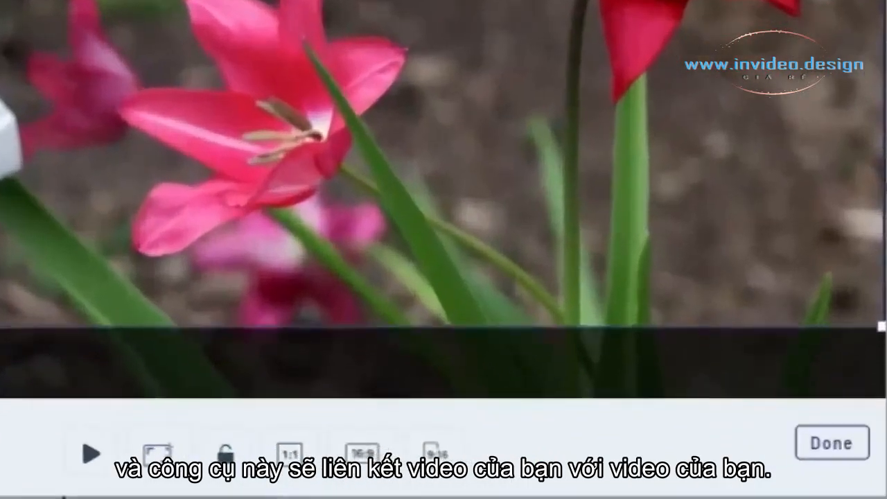
left_click_drag(7, 326, 61, 284)
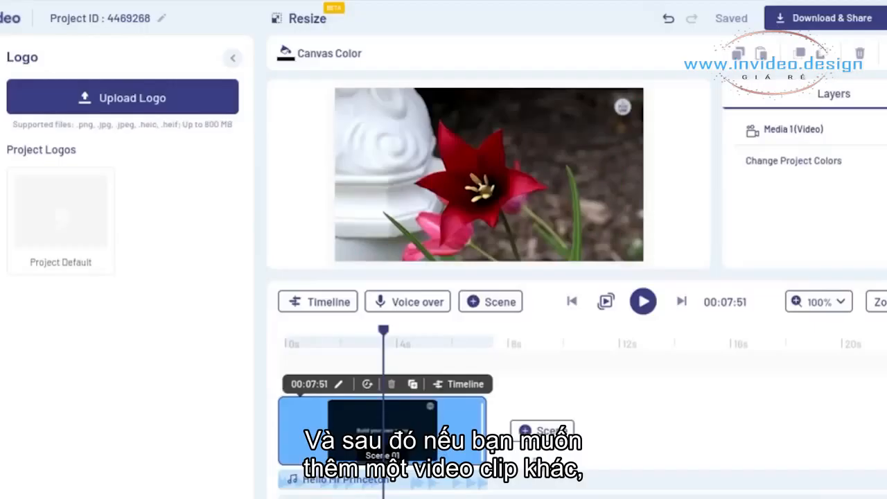
Step: Add a blank second scene after Scene 01 in the timeline
left_click(552, 431)
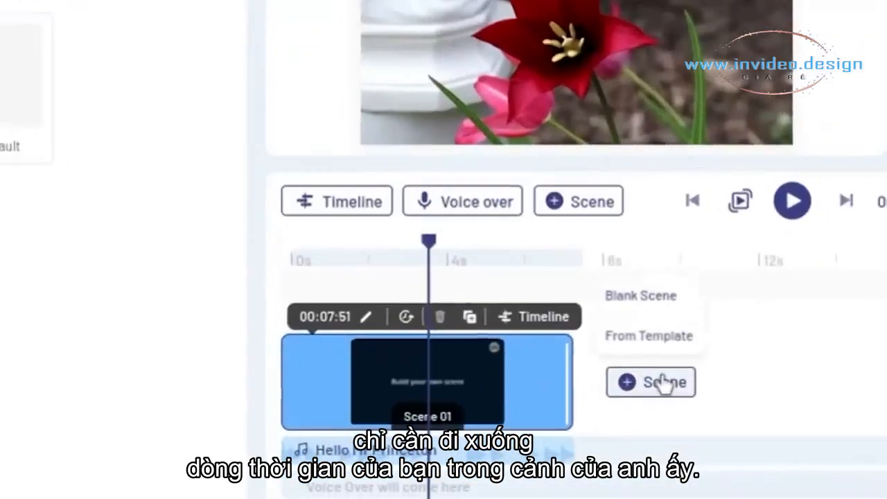
left_click(657, 297)
left_click(644, 224)
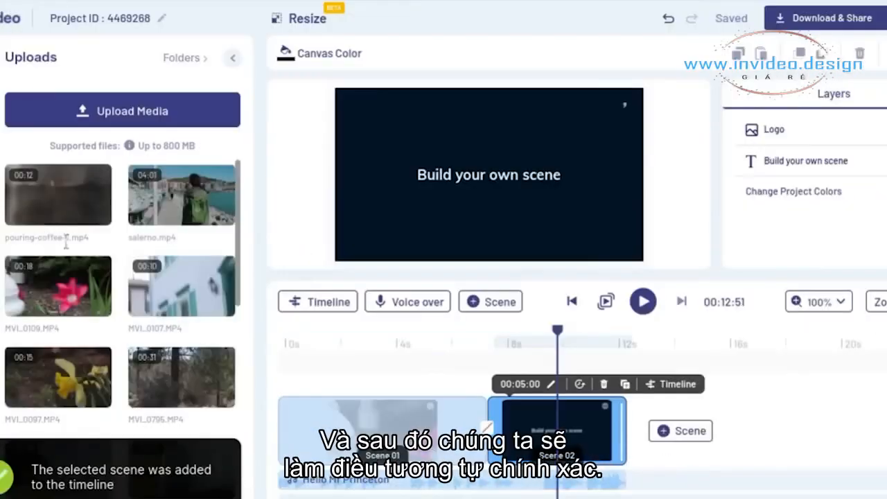
Step: Add the uploaded clip MVI_0097.MP4 to Scene 02, trimming its end so the scene lasts 00:04:65
left_click_drag(69, 395, 403, 238)
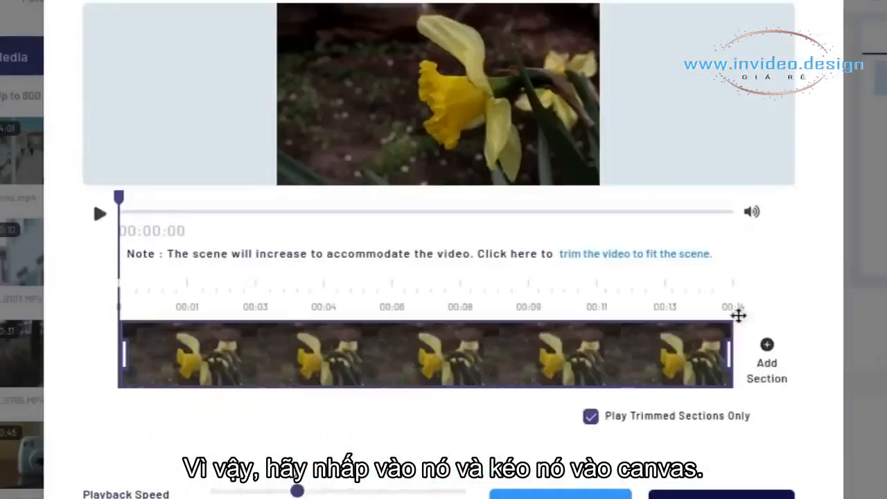
left_click_drag(727, 353, 354, 354)
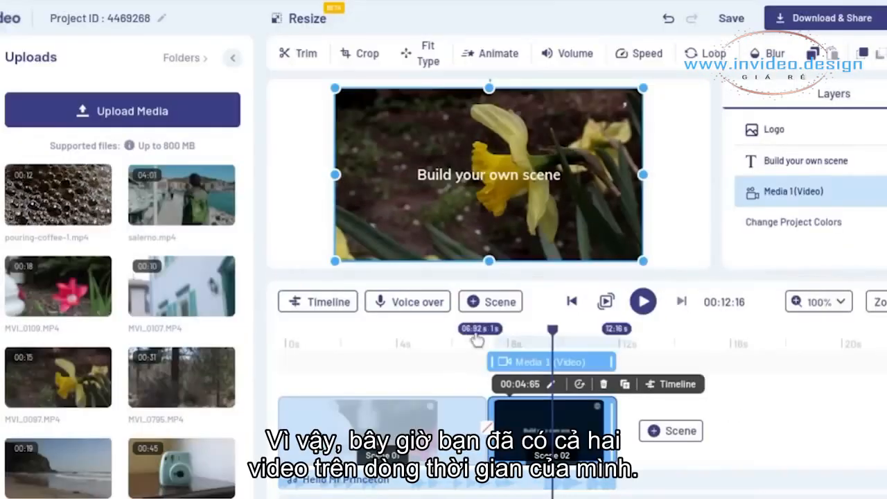
left_click(477, 340)
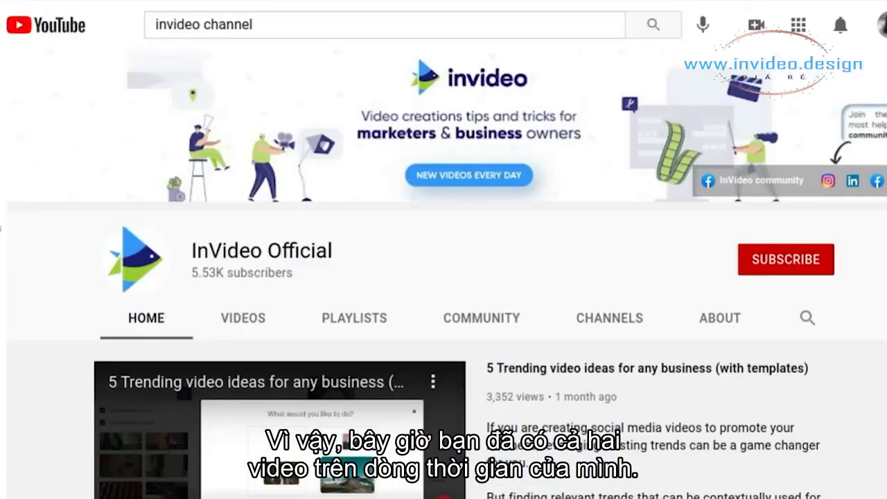
Step: Switch to the InVideo Official channel on YouTube and open the InVideo Tutorials playlist among its created playlists
left_click(360, 331)
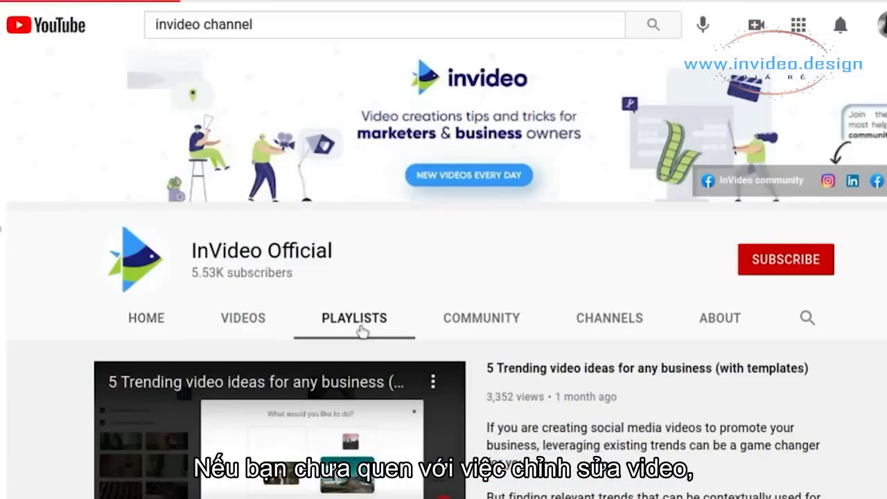
scroll(549, 345, "down", 4)
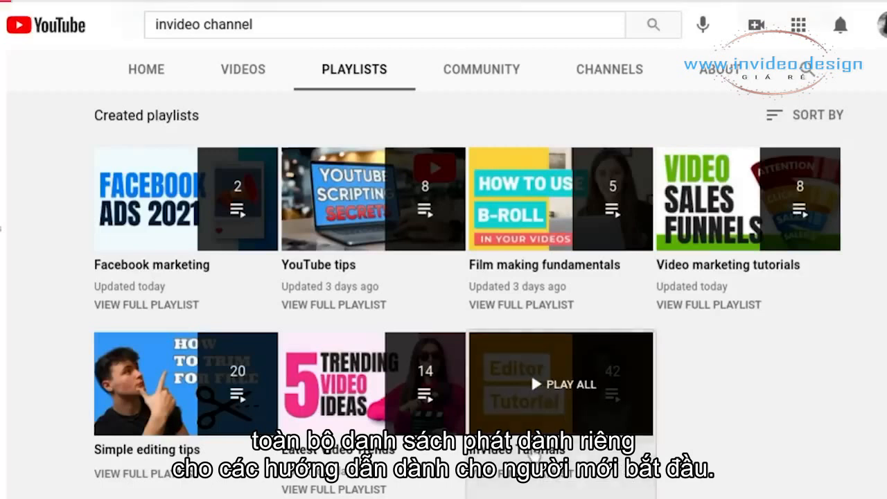
left_click(532, 451)
left_click(601, 280)
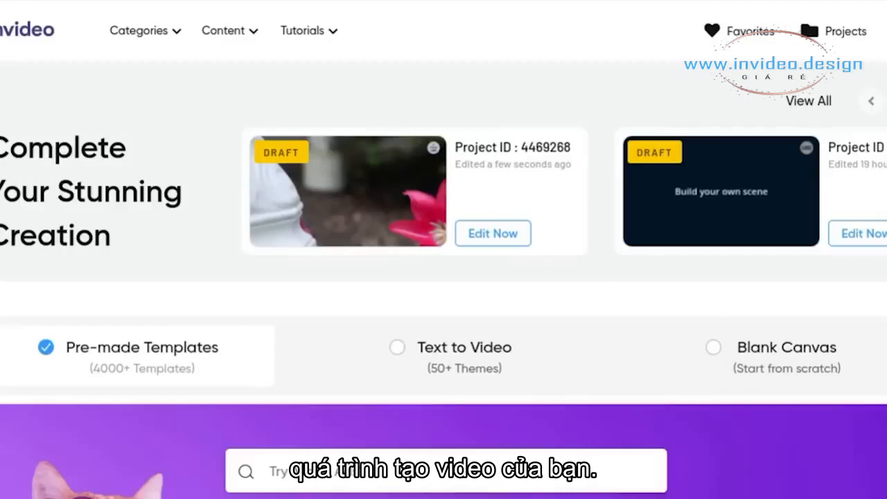
Step: Choose the Vertical (9:16) dimension for the pre-made templates
scroll(118, 132, "down", 5)
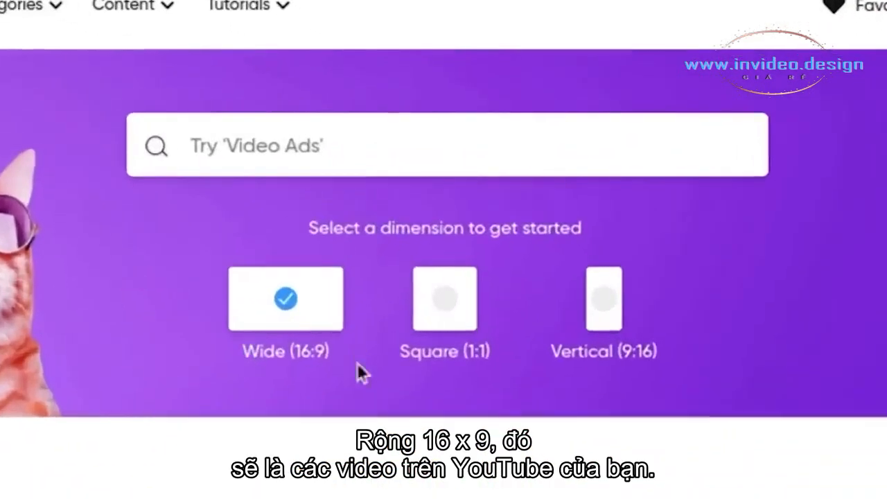
scroll(357, 362, "up", 1)
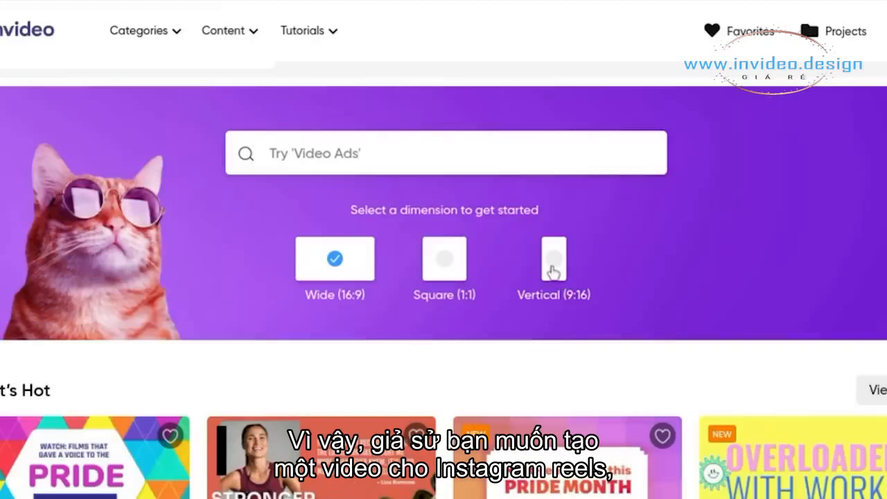
left_click(553, 271)
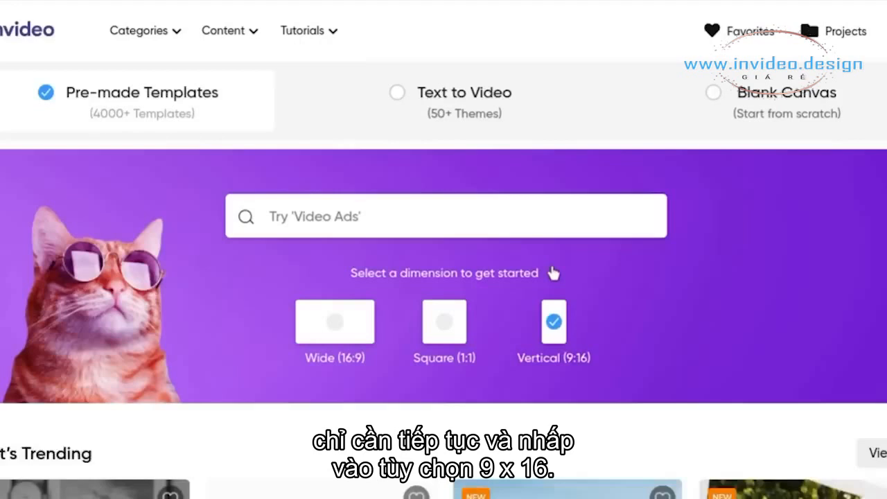
Step: Browse the trending vertical templates to see which ready-made social media trend designs are offered
scroll(616, 282, "down", 5)
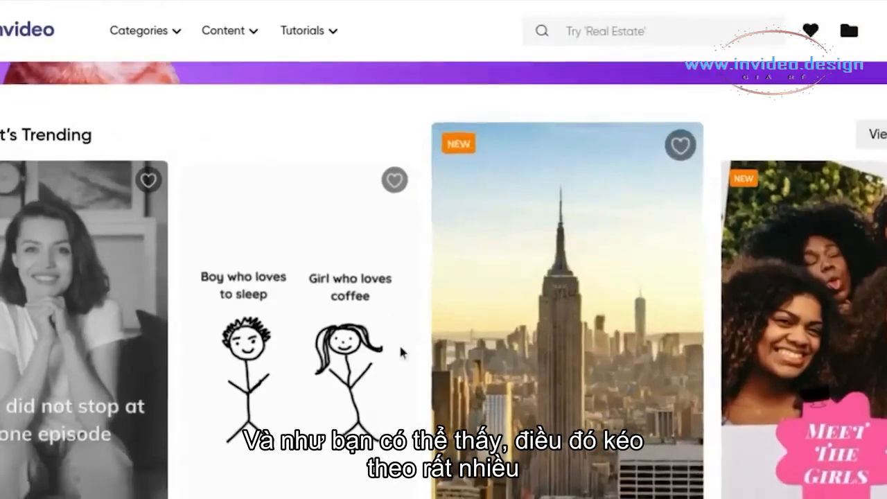
scroll(399, 342, "down", 8)
scroll(551, 313, "up", 5)
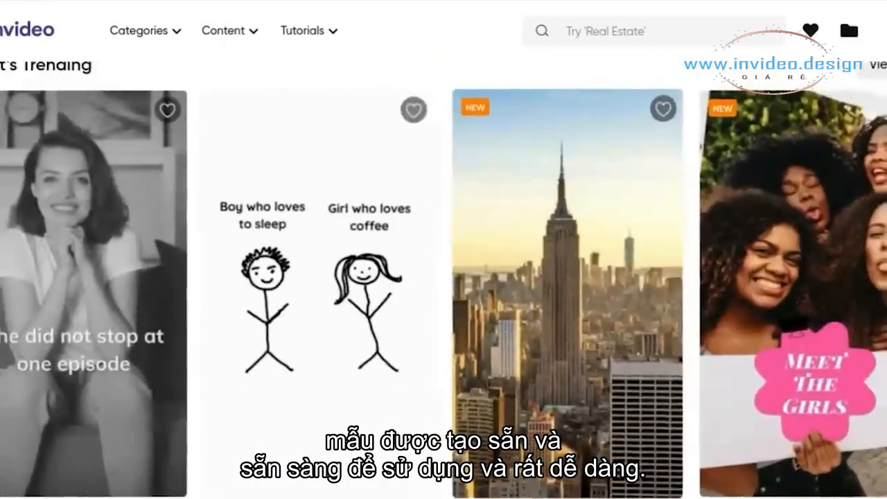
left_click(881, 293)
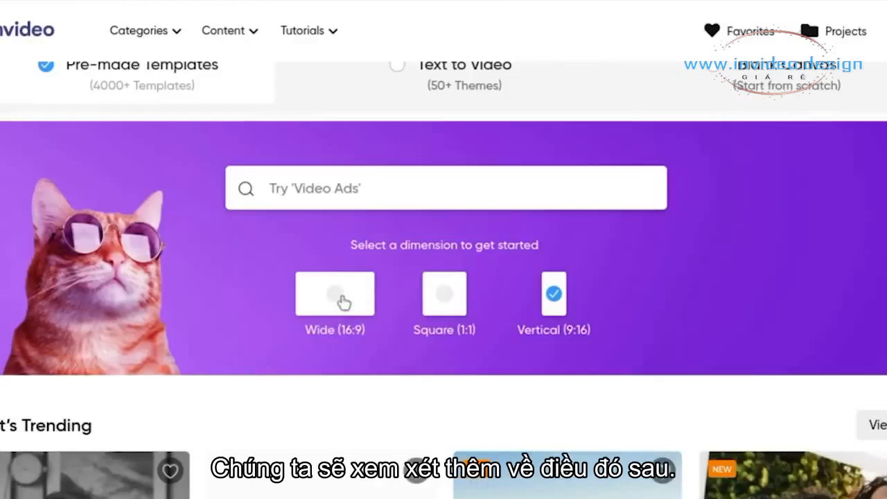
scroll(409, 307, "down", 5)
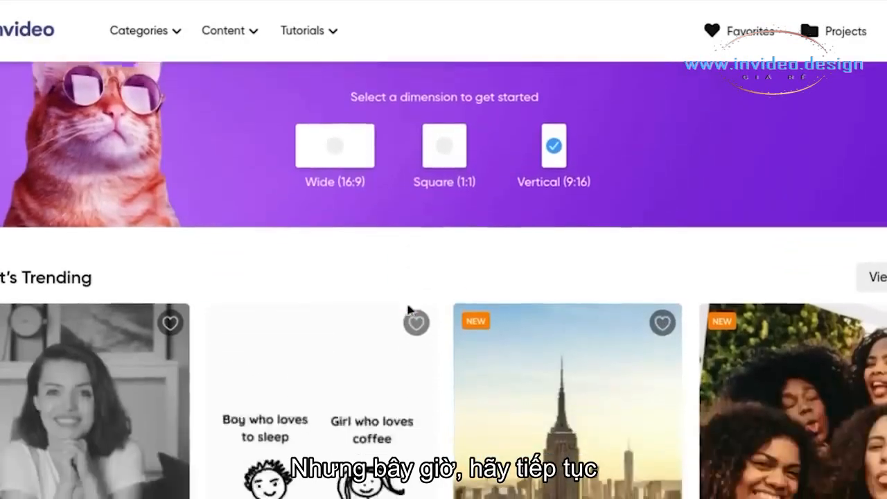
scroll(407, 310, "down", 1)
scroll(407, 310, "up", 1)
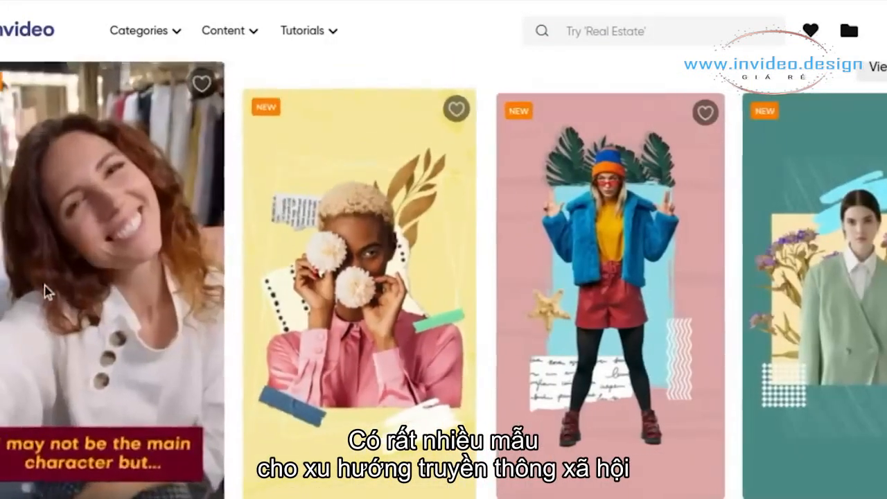
scroll(444, 263, "left", 10)
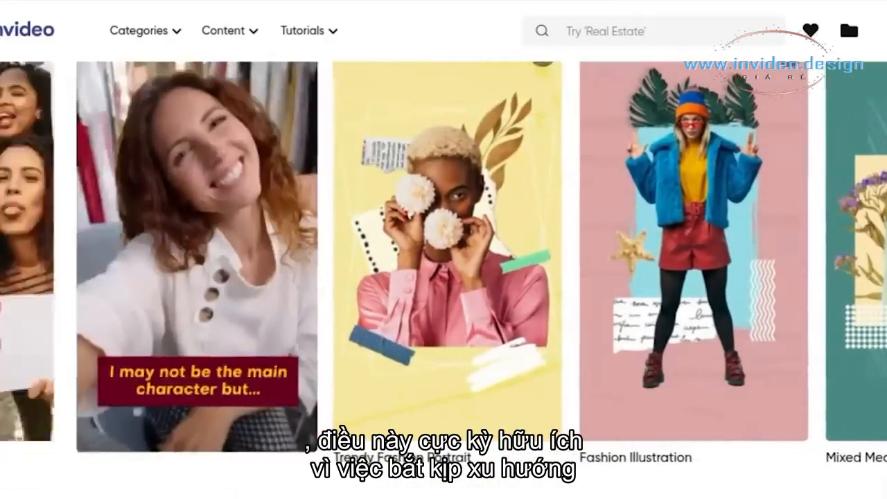
scroll(703, 484, "up", 1)
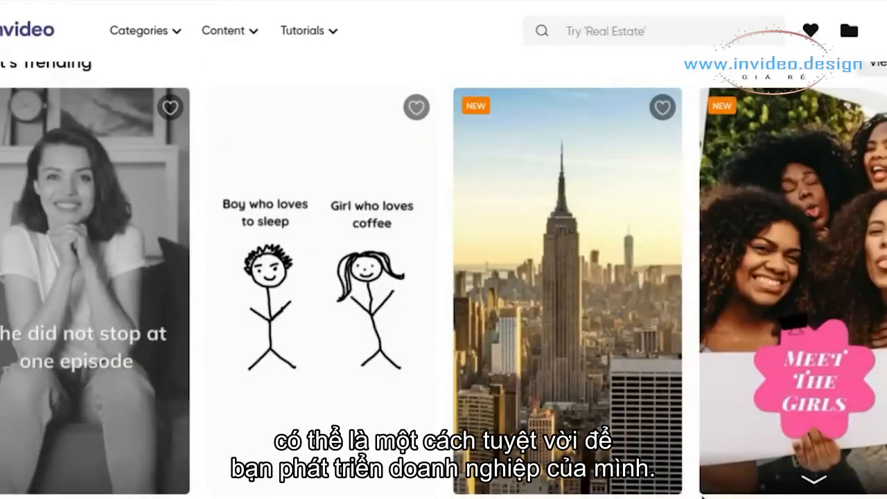
Step: Start a new vertical project from the trending Google Earth Reels Trend template with the skyscraper cover
mouse_move(552, 300)
left_click(581, 297)
scroll(582, 296, "down", 3)
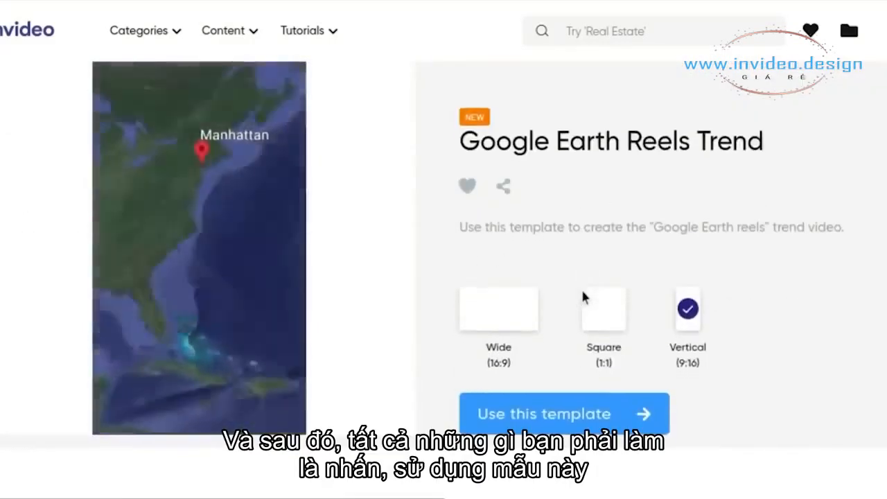
left_click(568, 414)
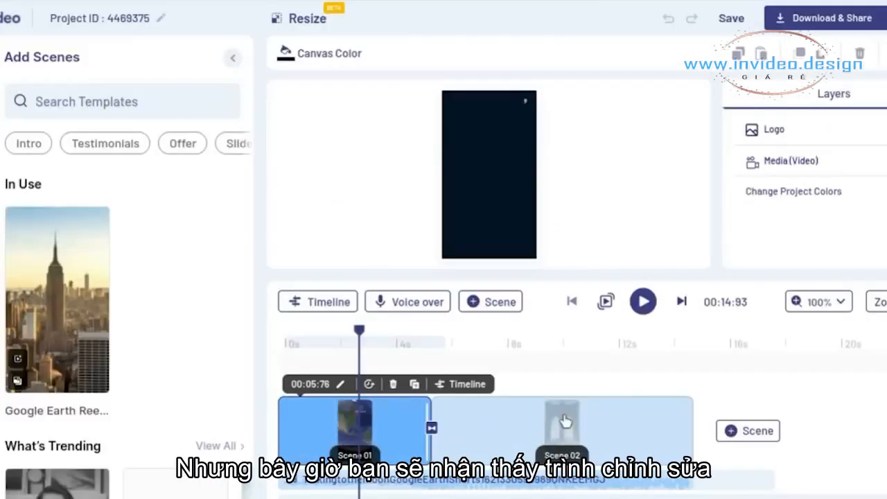
Step: Replace the Media 2 video in Scene 02 with the uploaded MVI_0109.MP4, trim its end to the scene duration, and preview the scene
left_click(400, 343)
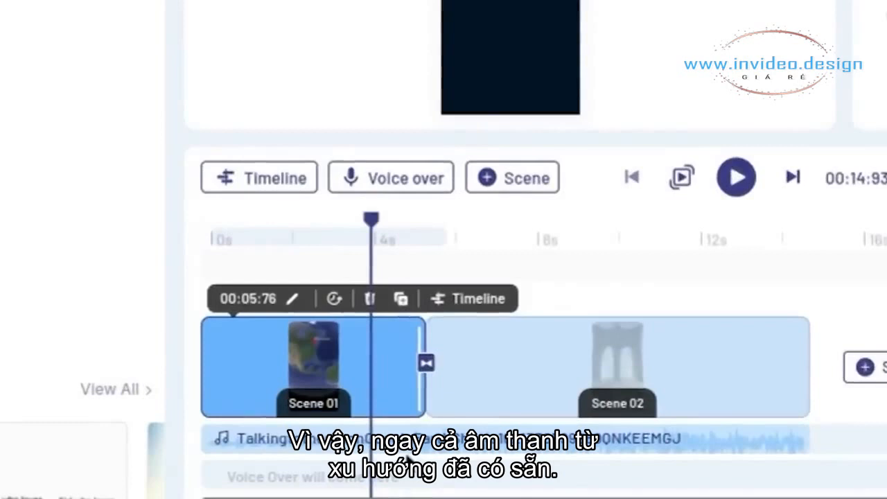
left_click(638, 261)
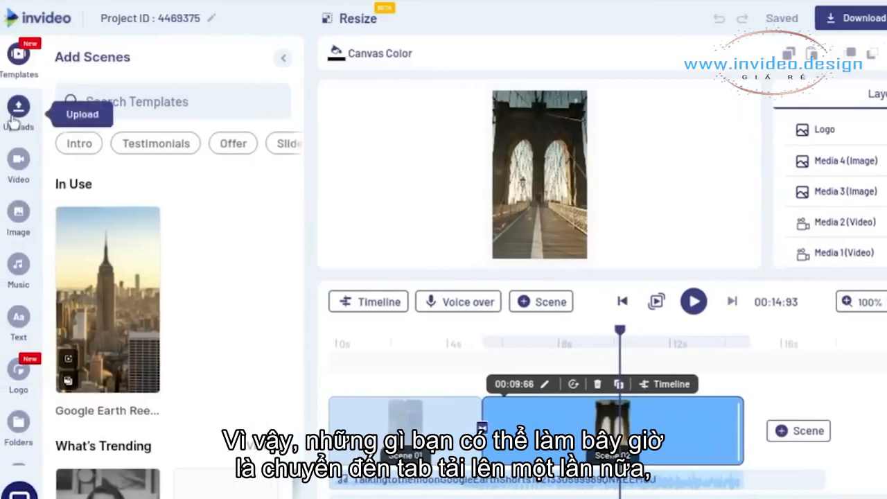
left_click(13, 121)
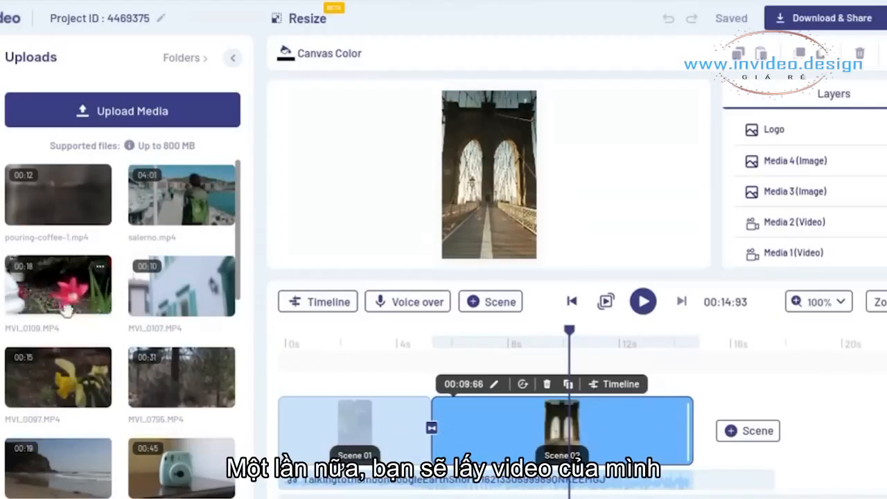
left_click_drag(61, 291, 466, 187)
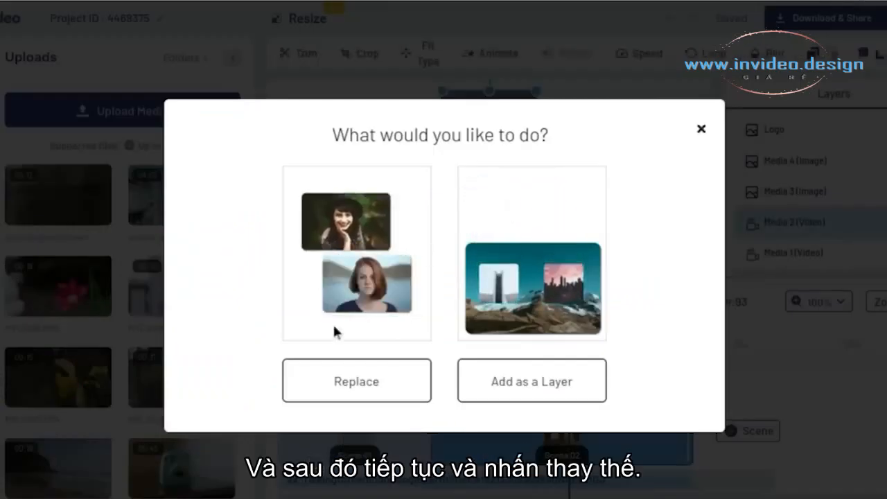
left_click(341, 372)
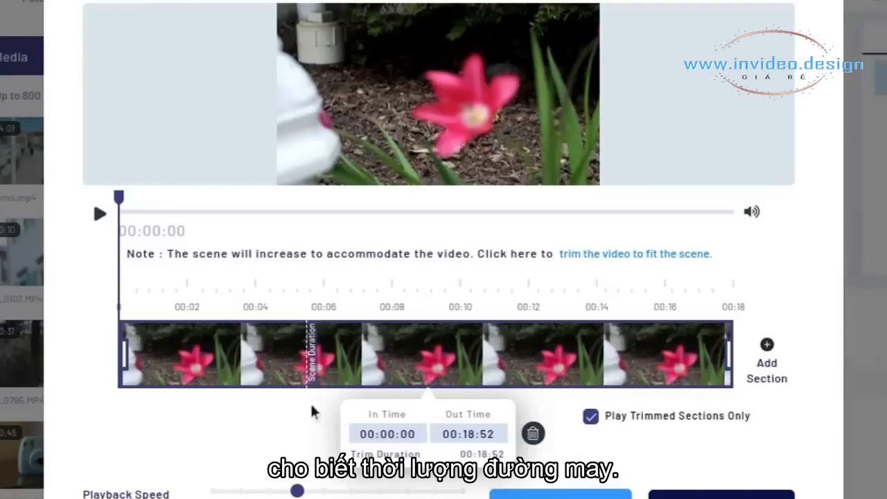
left_click_drag(729, 354, 308, 351)
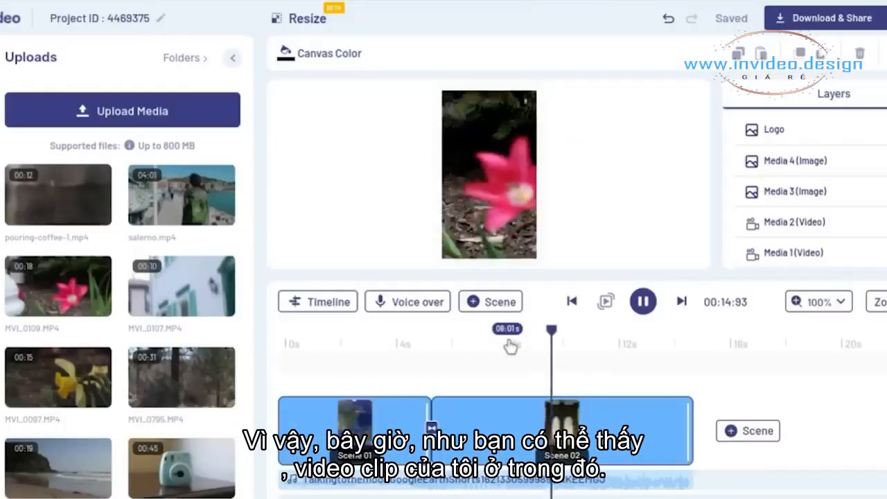
key("space")
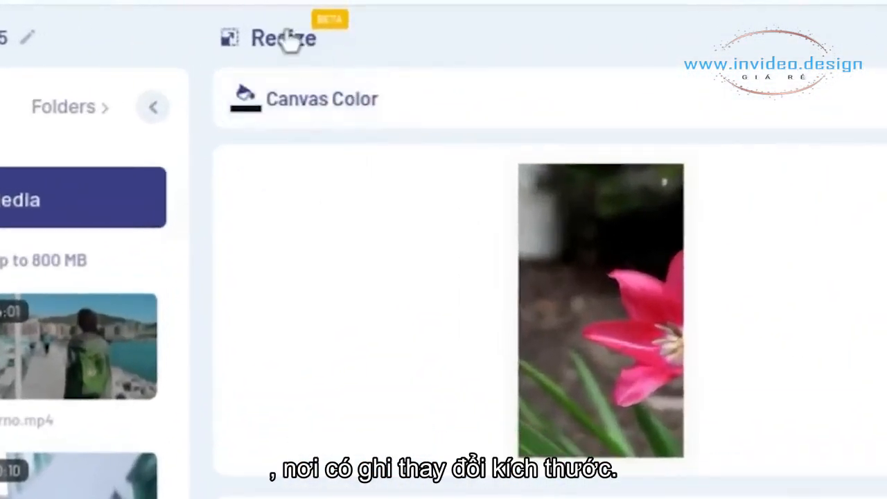
Step: Make a duplicate of the project resized to Square (1:1) and check the flower clip in Scene 02
left_click(283, 34)
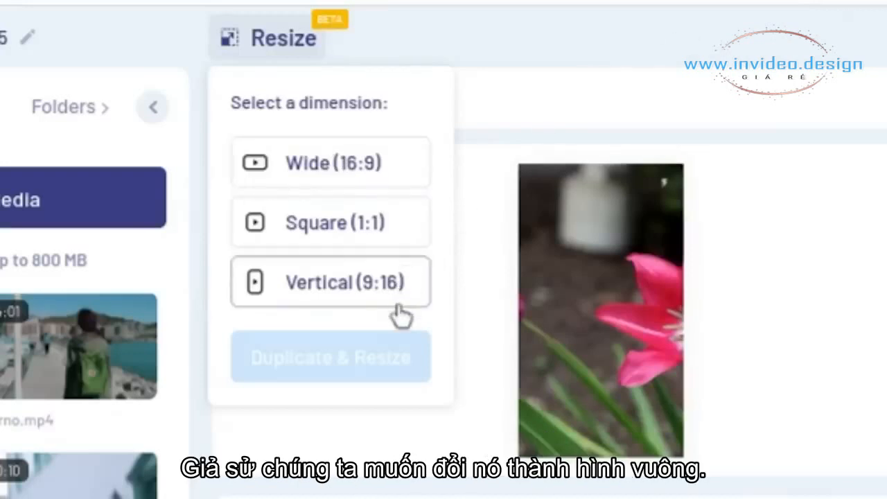
left_click(336, 226)
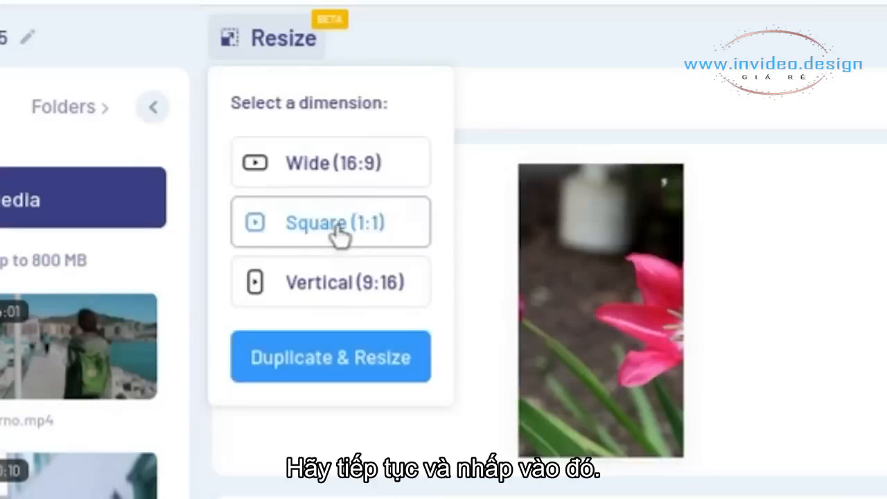
left_click(311, 376)
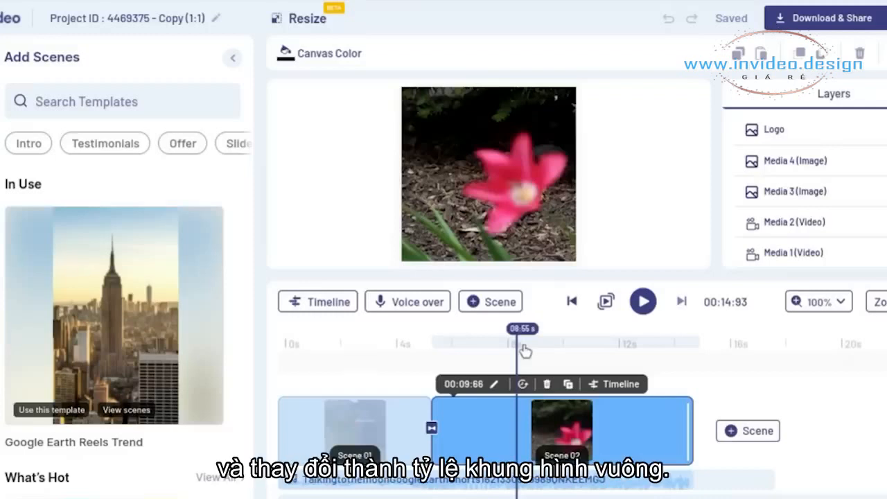
left_click(560, 343)
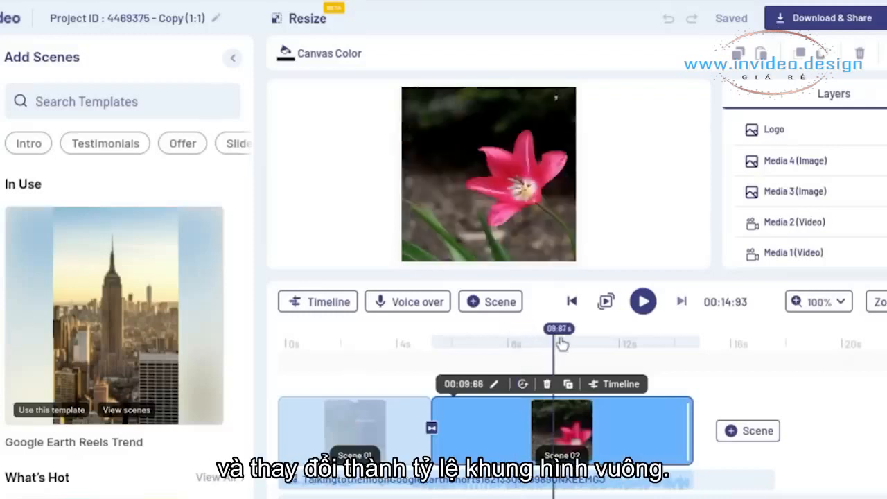
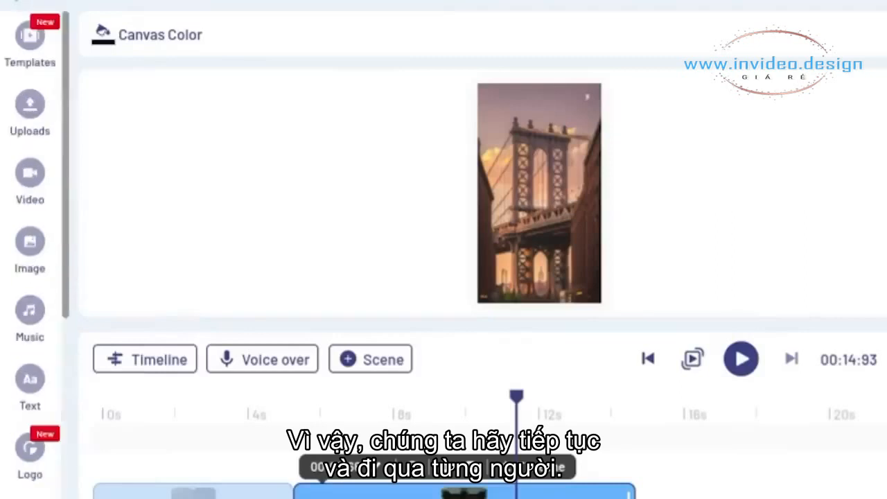
Step: Add the scene from the trending Hopeful For Today TikTok template after the currently selected scene
left_click(44, 56)
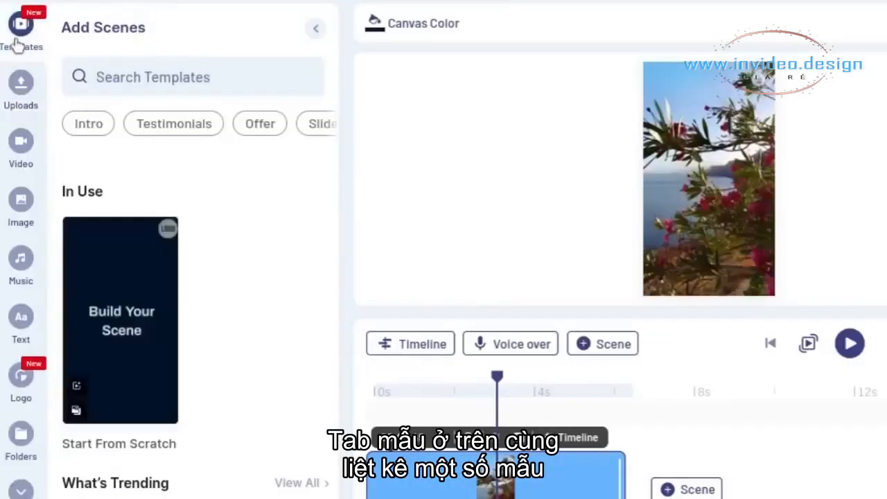
scroll(207, 281, "down", 6)
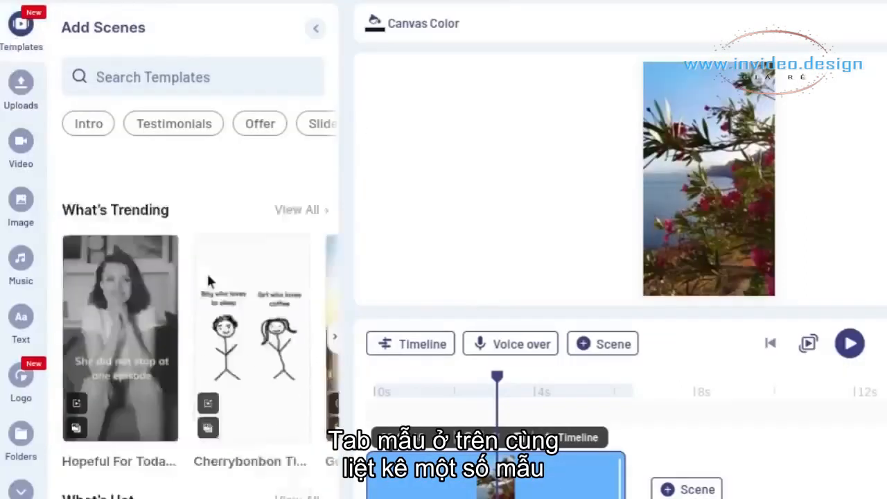
scroll(252, 313, "up", 2)
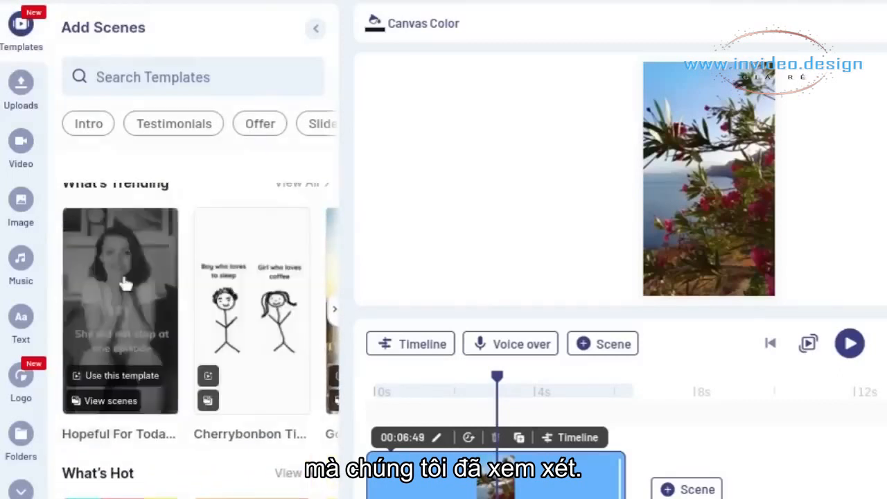
left_click(123, 283)
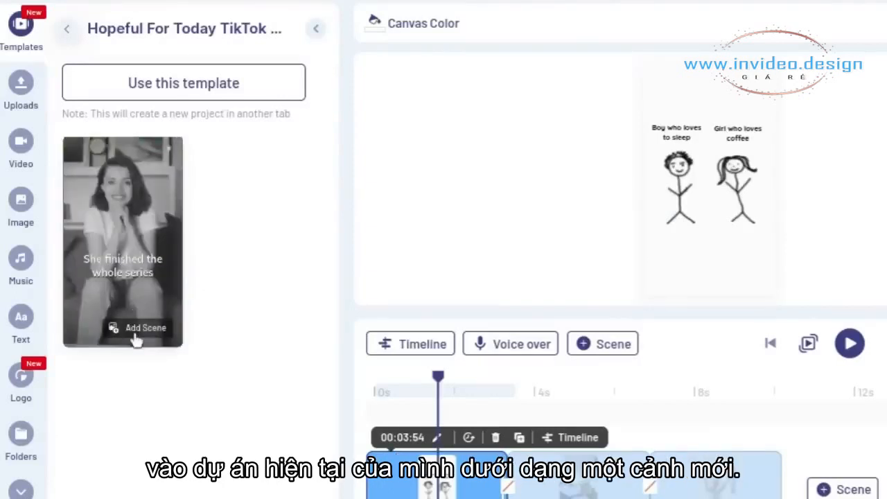
left_click(137, 338)
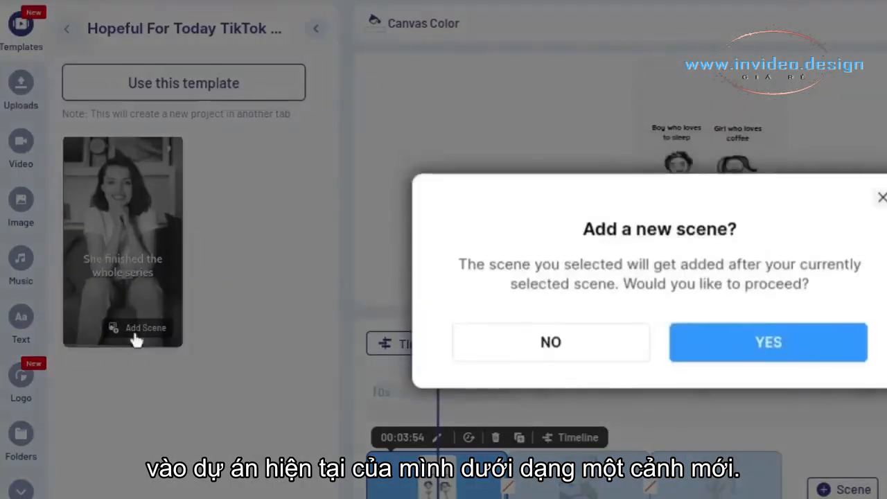
left_click(792, 350)
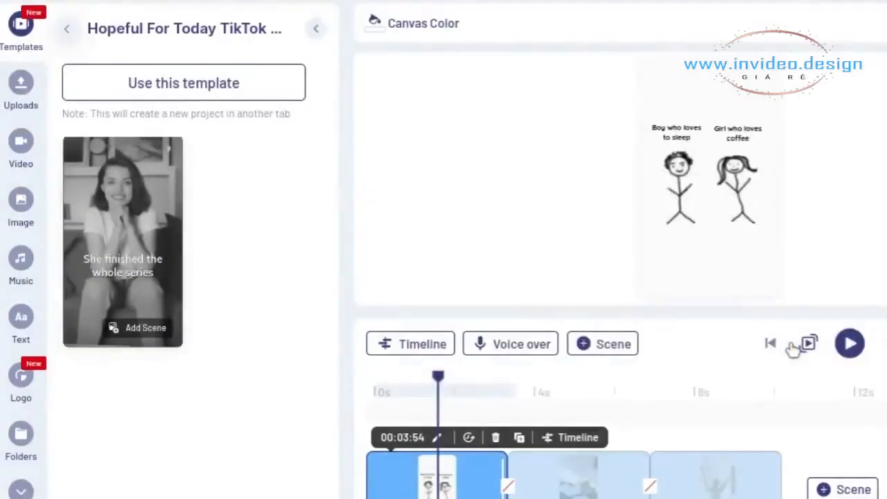
Step: Browse the uploaded media and the stock video, image and music libraries
left_click(21, 83)
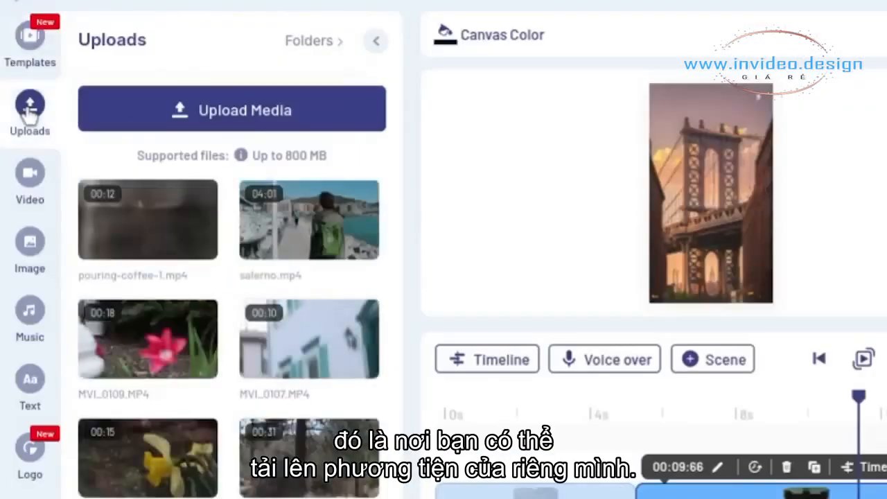
left_click(29, 198)
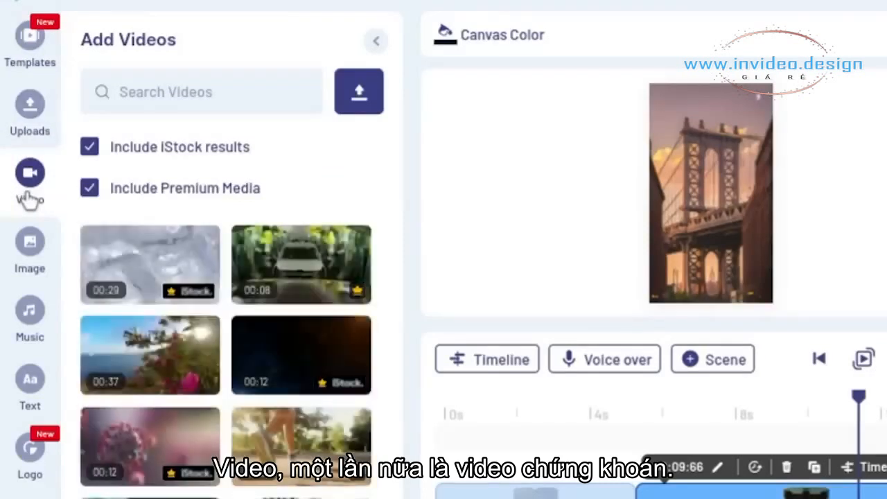
left_click(50, 269)
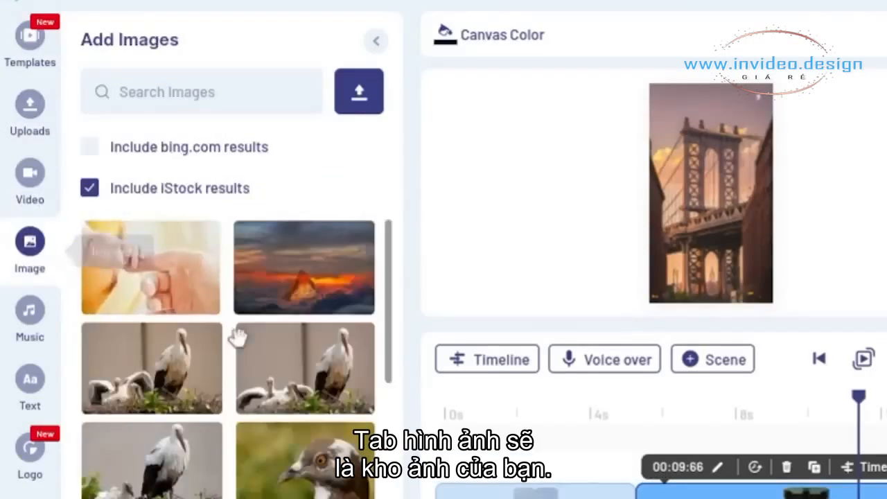
scroll(238, 337, "down", 3)
scroll(238, 336, "down", 10)
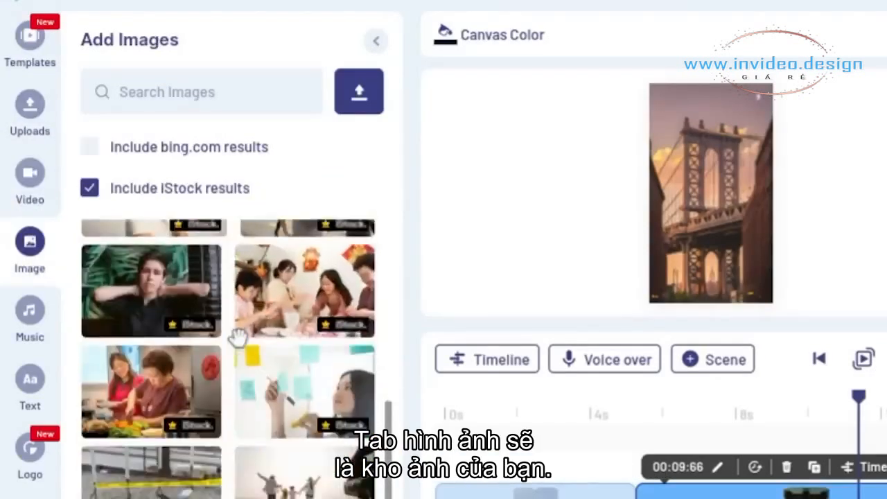
left_click(34, 320)
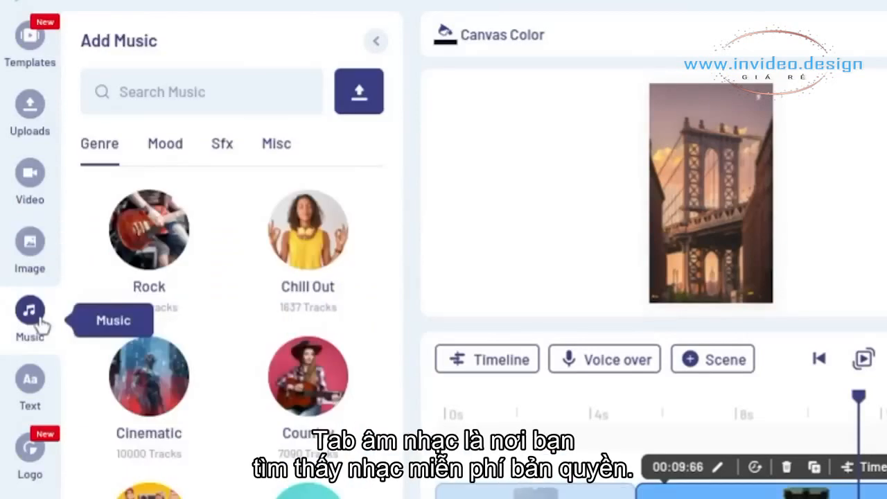
Step: Add a blank heading over the current scene and look through the primary fonts available for it
left_click(35, 381)
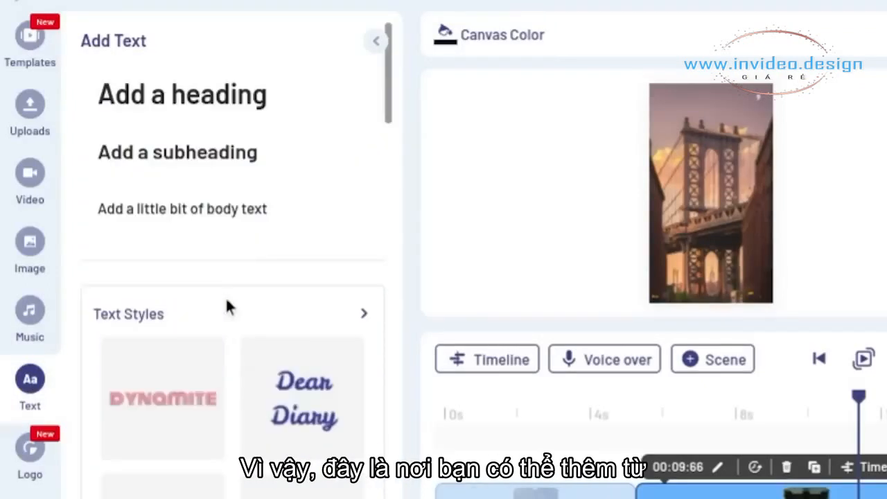
scroll(227, 305, "down", 6)
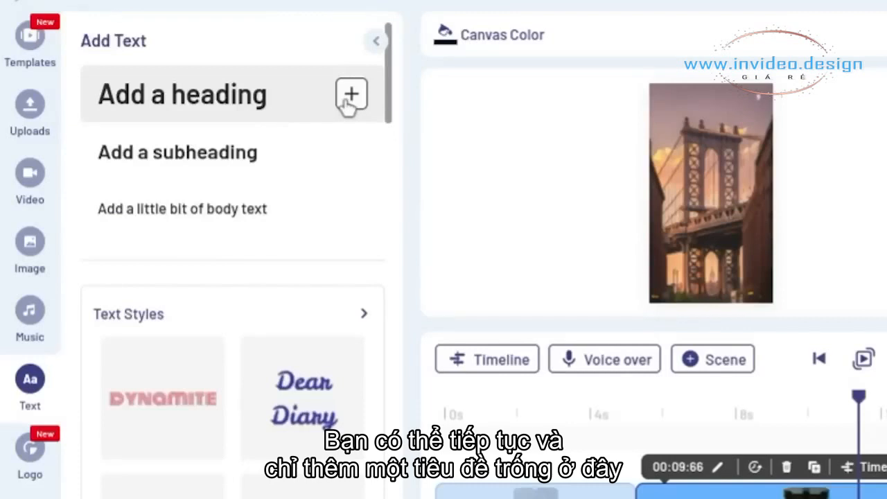
left_click(350, 99)
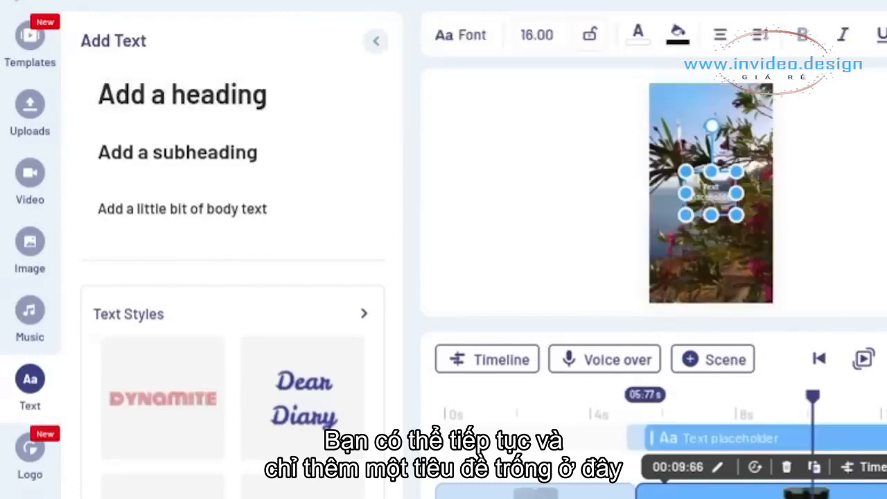
left_click(479, 54)
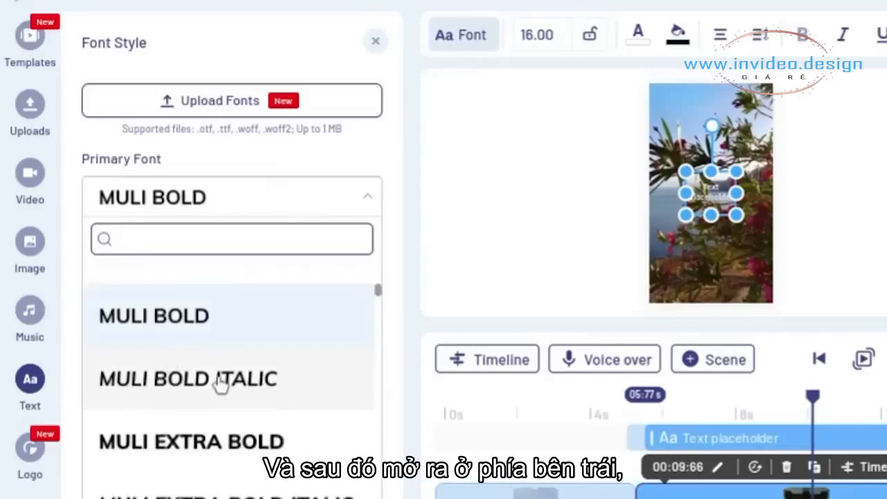
scroll(220, 385, "down", 15)
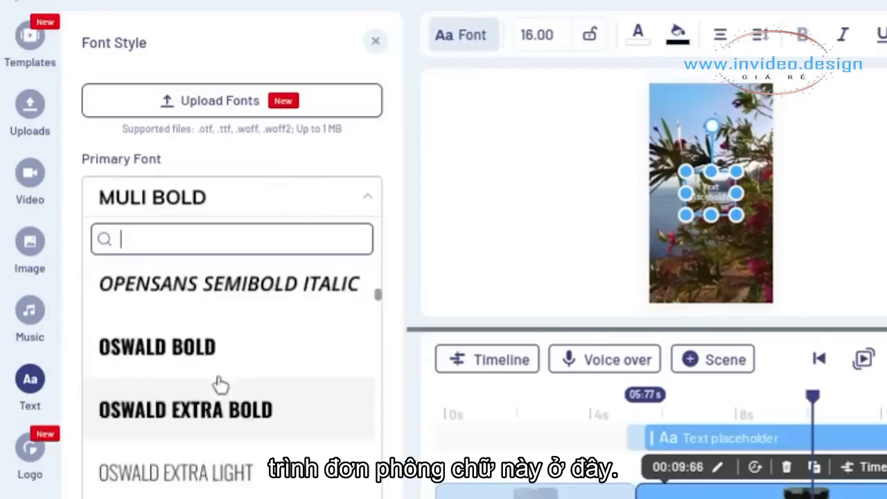
Step: Add the yellow-highlighted "Your only limit is you" text design to Scene 02 and look through the text collections down to Search Boxes
scroll(220, 385, "down", 10)
scroll(220, 385, "down", 1)
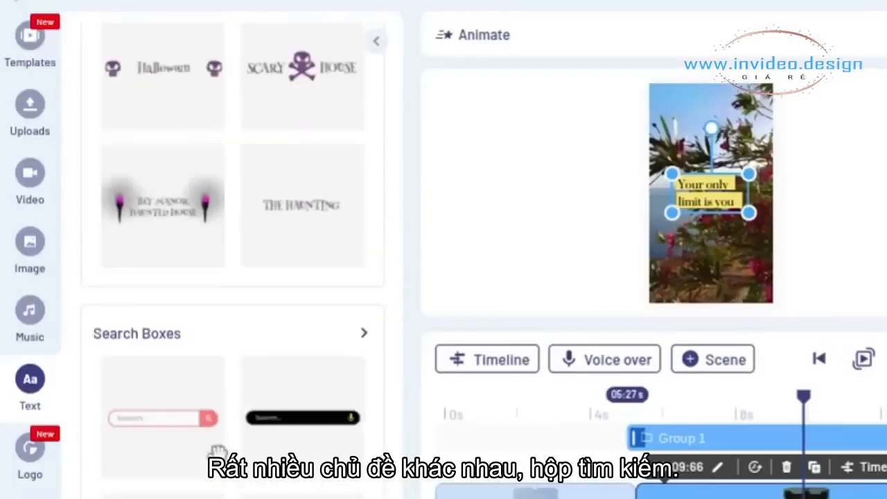
left_click(141, 453)
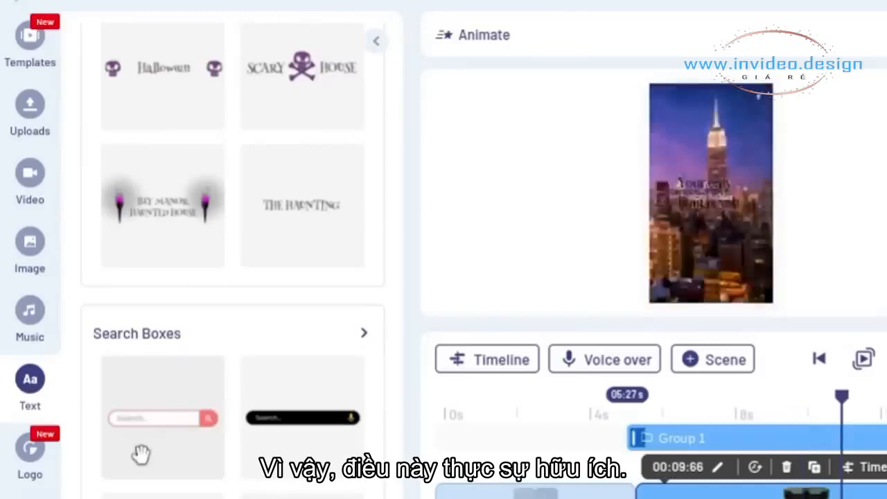
Step: Look at the logo library and the contents of the coffee folder
left_click(31, 473)
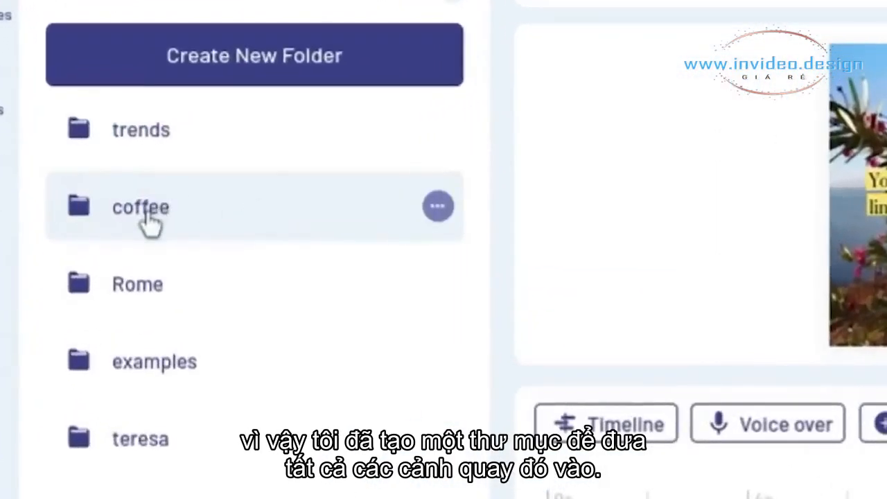
left_click(150, 223)
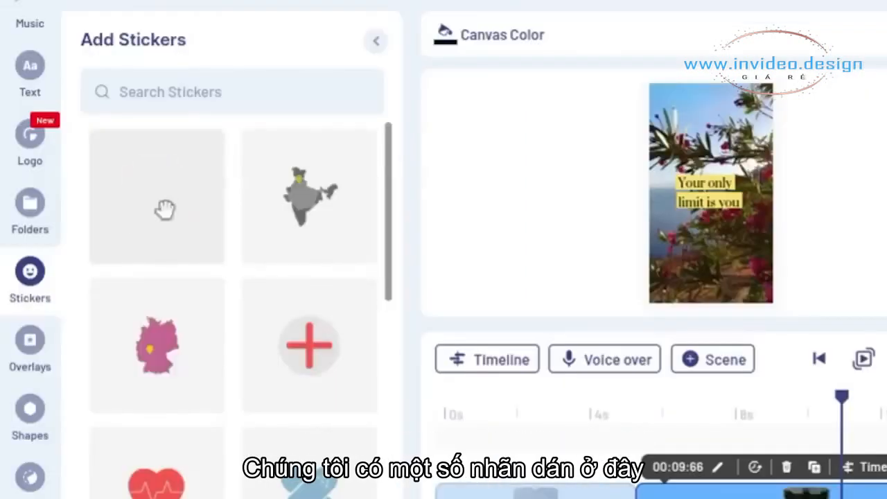
Step: Try the euro coin sticker on Scene 02 and search the sticker library for cupcake
left_click(169, 227)
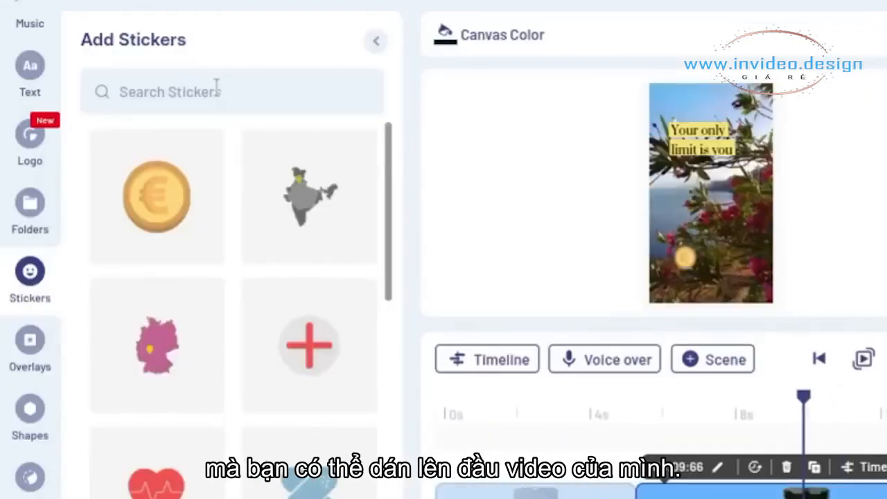
left_click(216, 88)
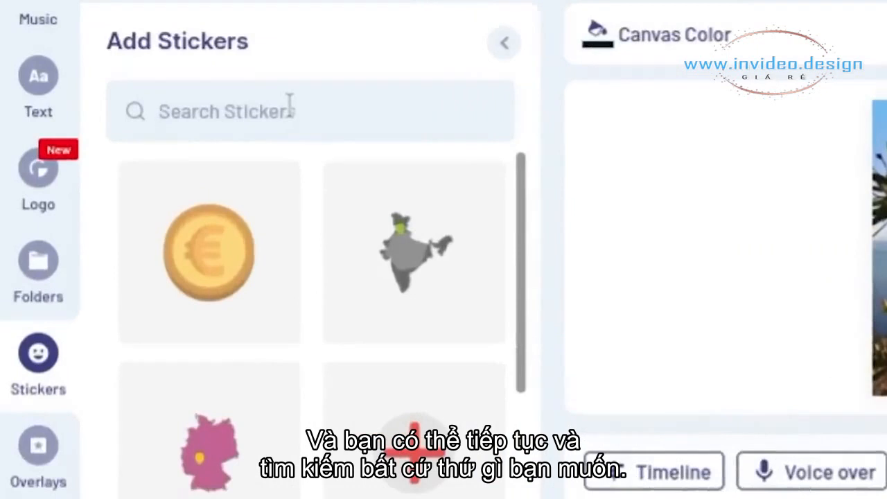
key("Return")
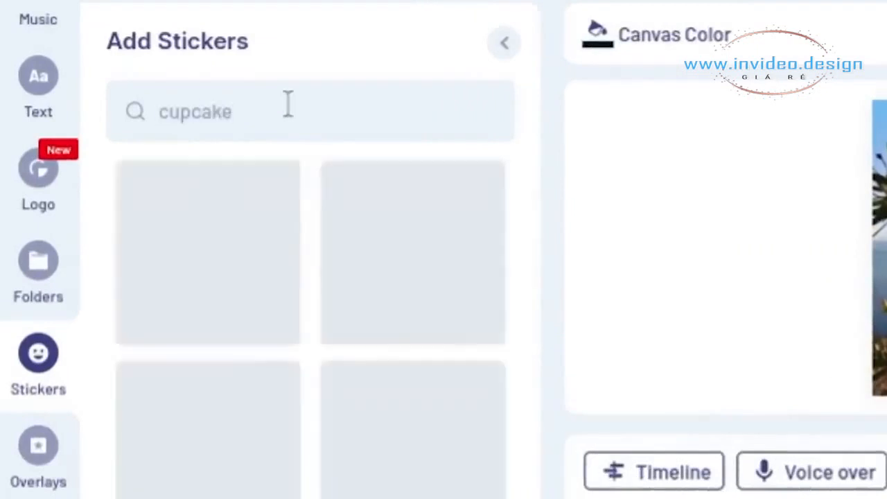
scroll(364, 485, "down", 5)
scroll(363, 485, "down", 5)
Step: Add a multicoloured confetti overlay to Scene 02 and preview it in playback
left_click(38, 446)
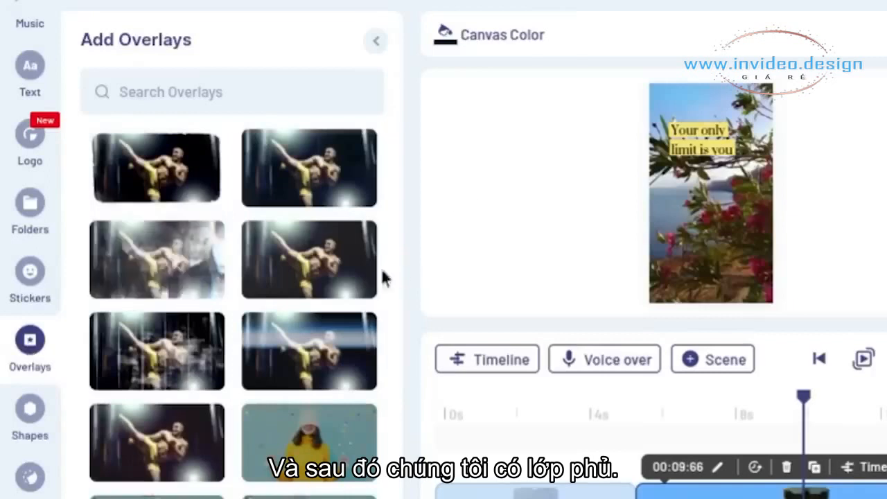
scroll(159, 392, "down", 2)
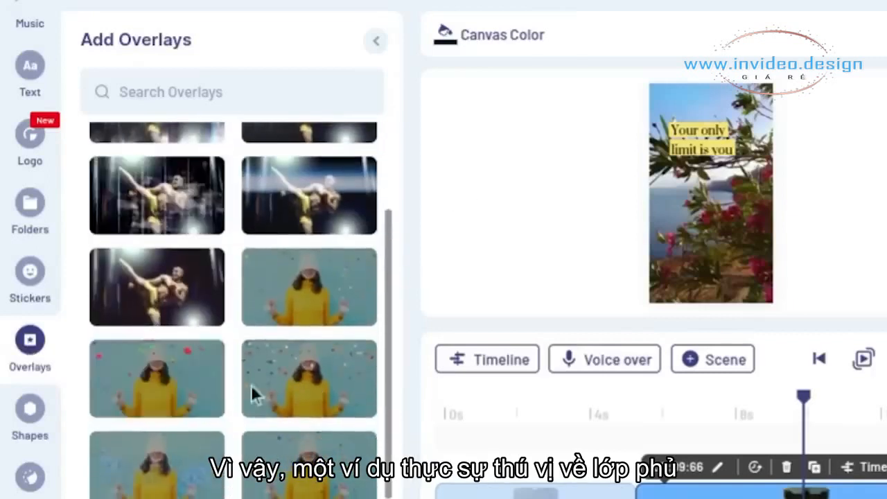
left_click(299, 380)
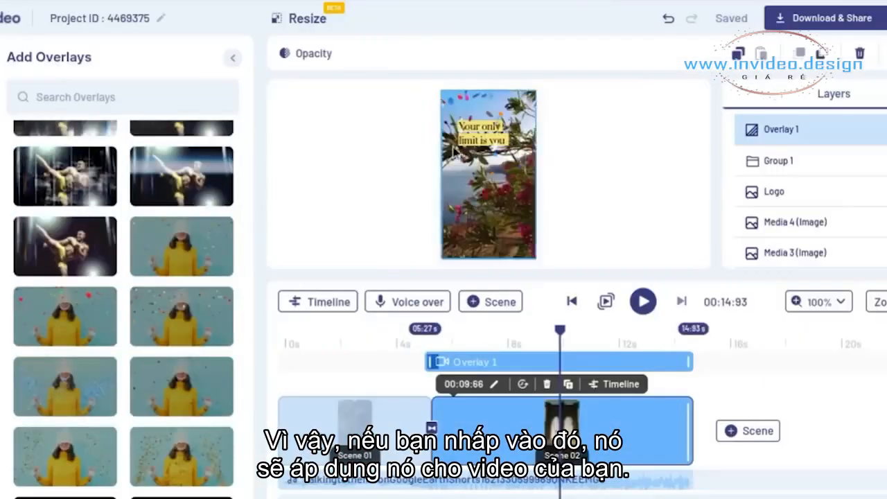
left_click(643, 302)
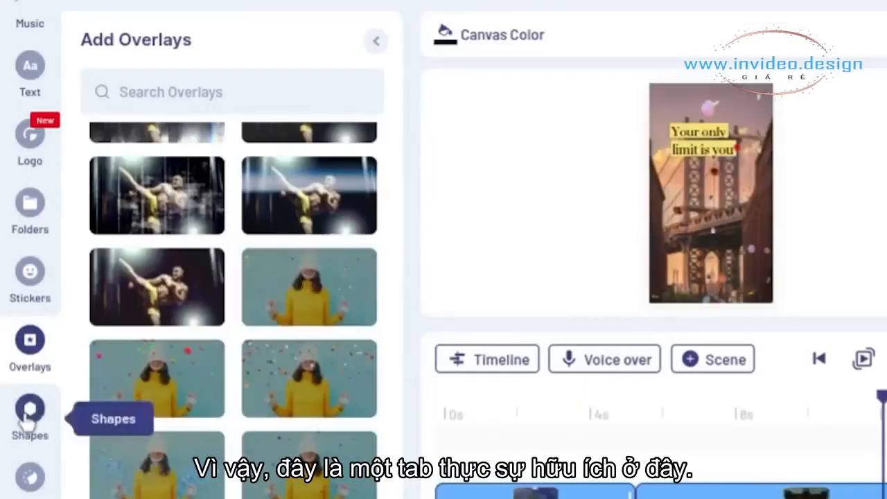
Step: Look through the available shapes and place the oval mask on Scene 02
left_click(30, 410)
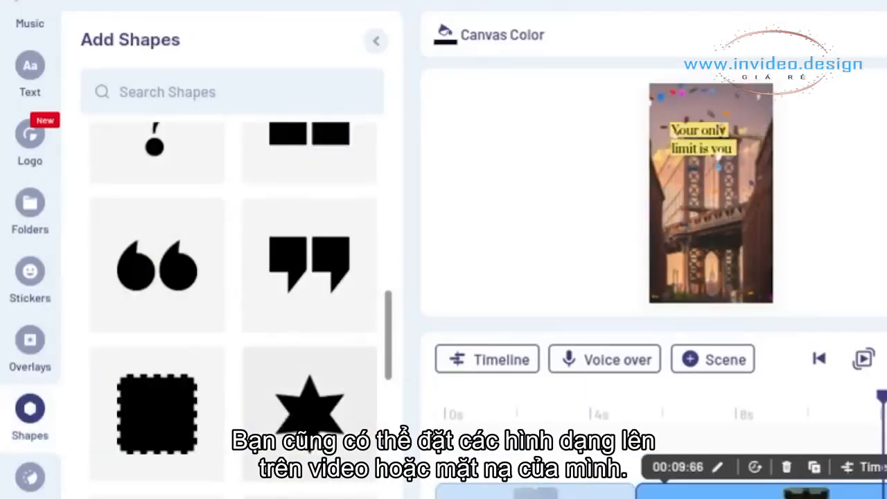
scroll(289, 448, "down", 8)
left_click(30, 477)
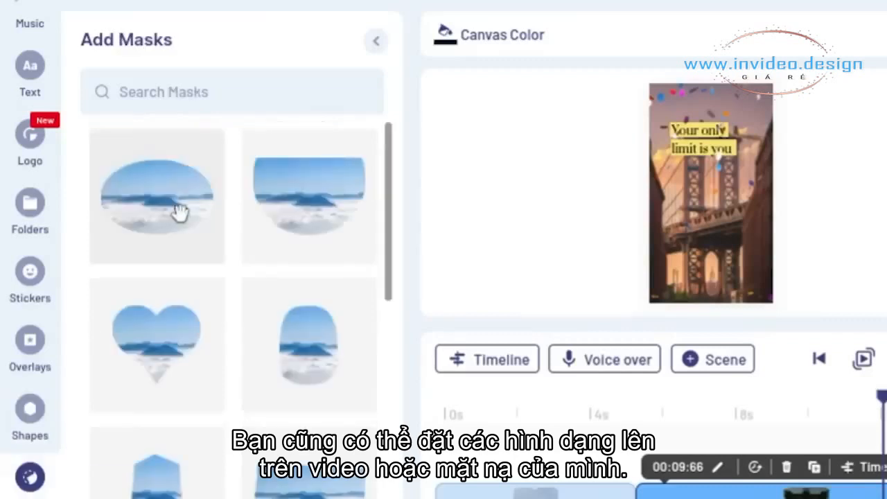
left_click(179, 212)
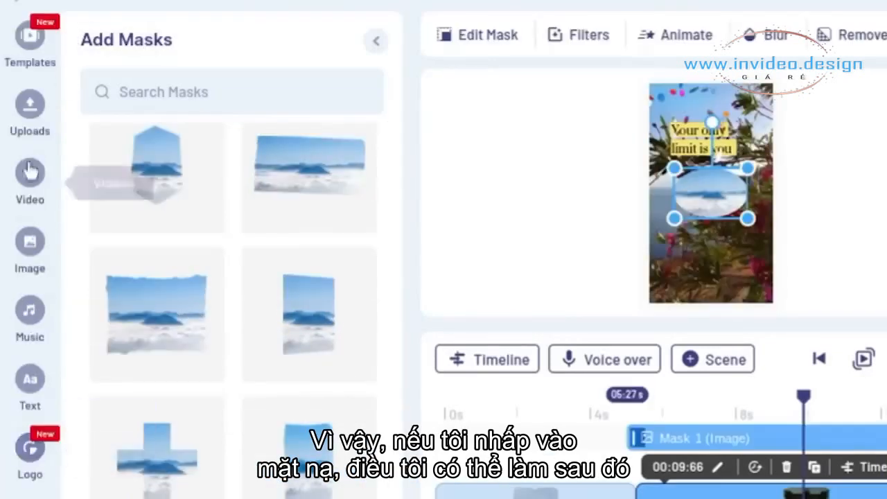
Step: Fill the oval mask with the uploaded MVI_0109.MP4, trimmed from 00:03:57 to 00:10:06, and adjust its position on the canvas
left_click(30, 126)
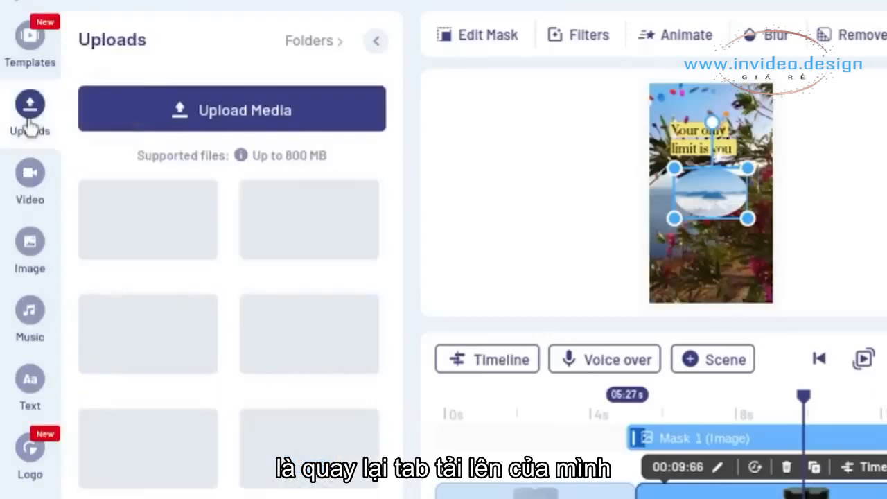
left_click_drag(147, 340, 710, 194)
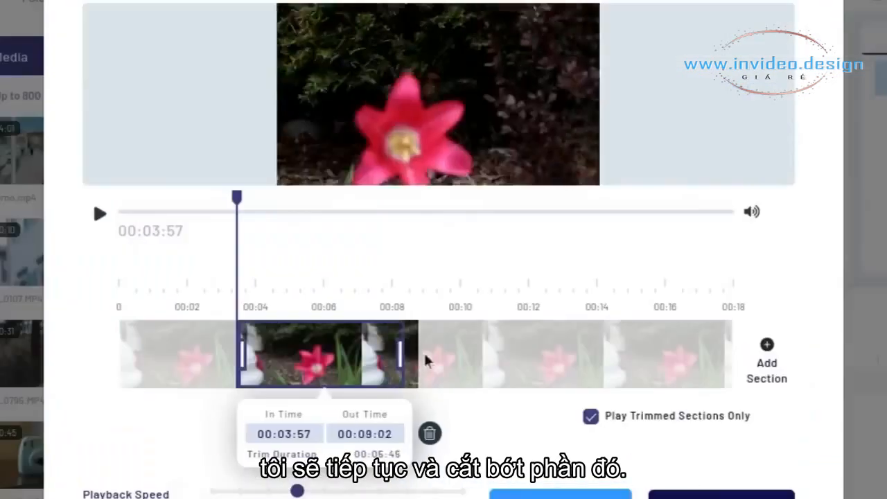
left_click_drag(425, 360, 454, 360)
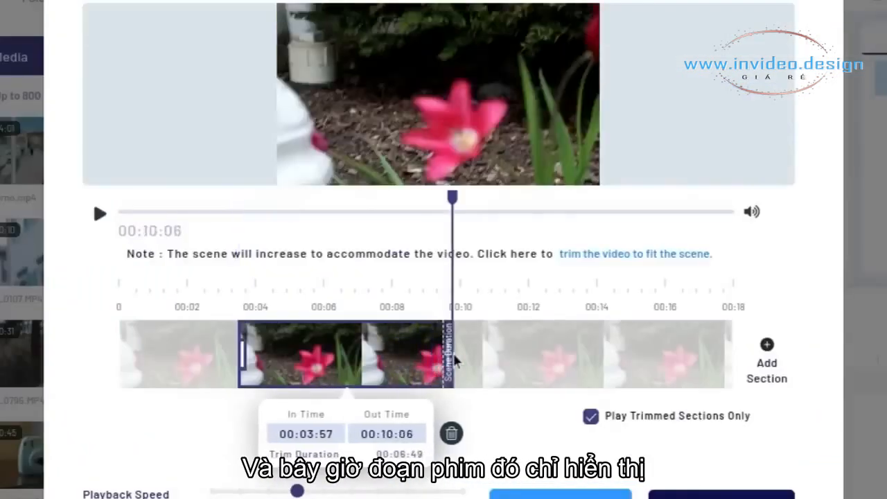
left_click(685, 490)
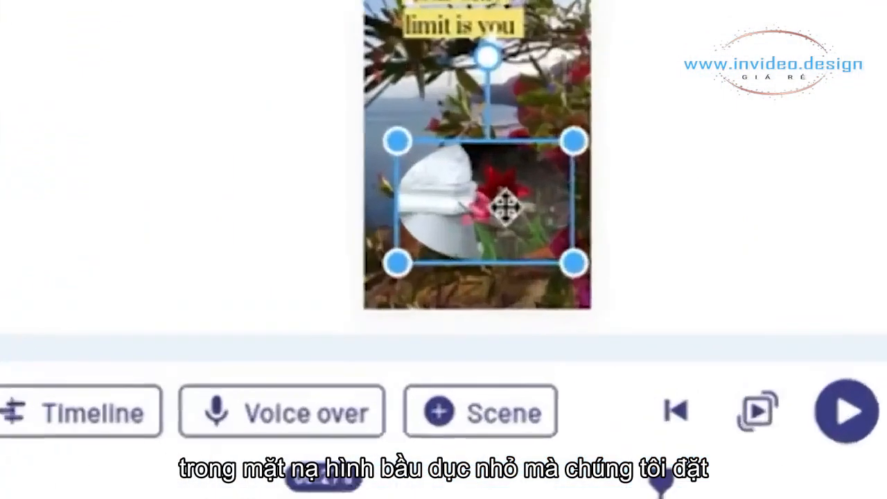
left_click_drag(500, 216, 494, 224)
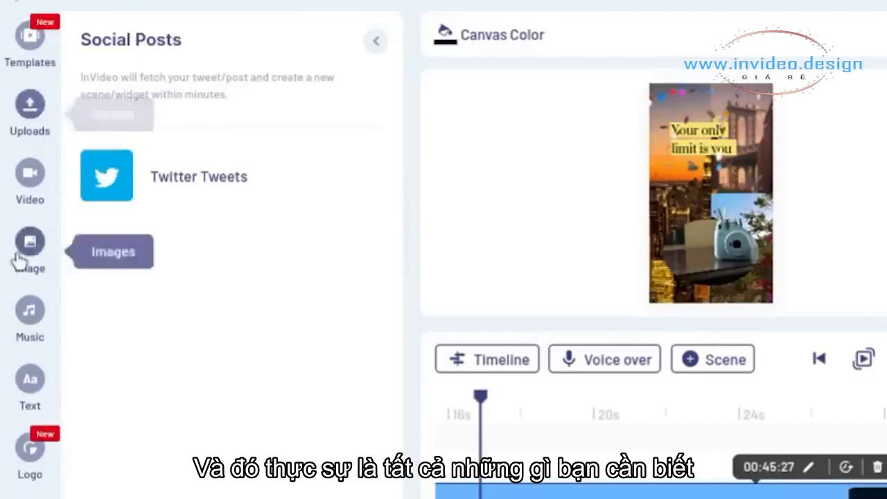
scroll(18, 259, "down", 5)
scroll(17, 260, "up", 5)
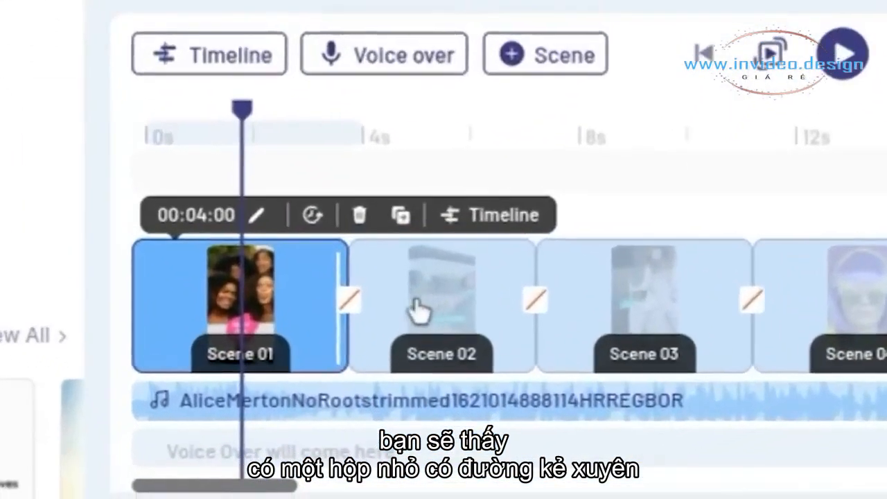
Step: Apply the transition listed between The Big Reveal Left and The Big Reveal Top between Scene 01 and Scene 02, and preview it
left_click(348, 300)
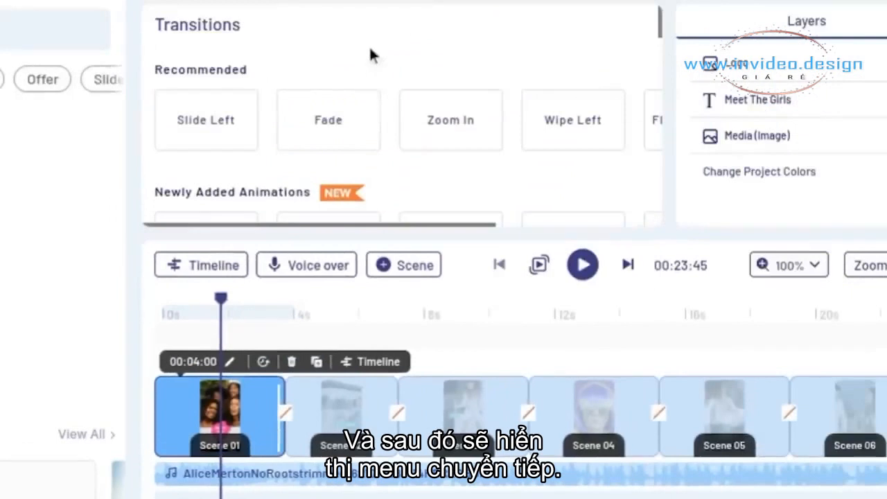
scroll(381, 97, "down", 3)
mouse_move(337, 119)
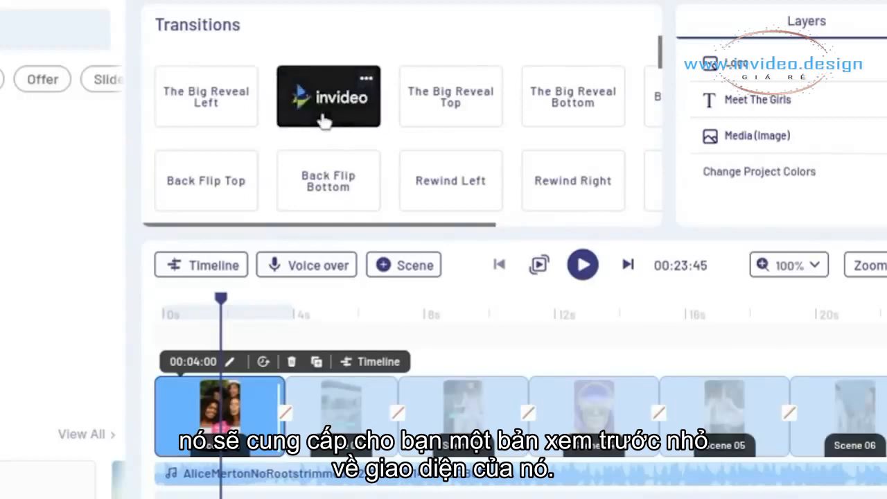
left_click(324, 121)
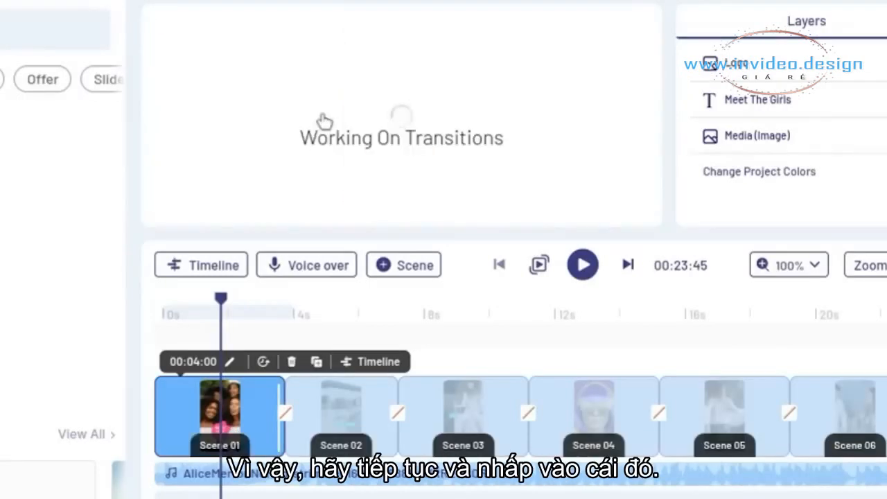
left_click(252, 306)
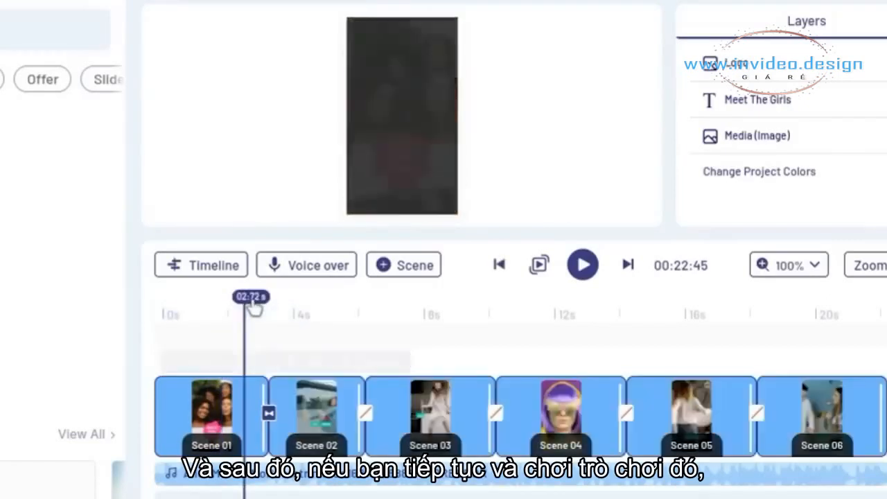
key("space")
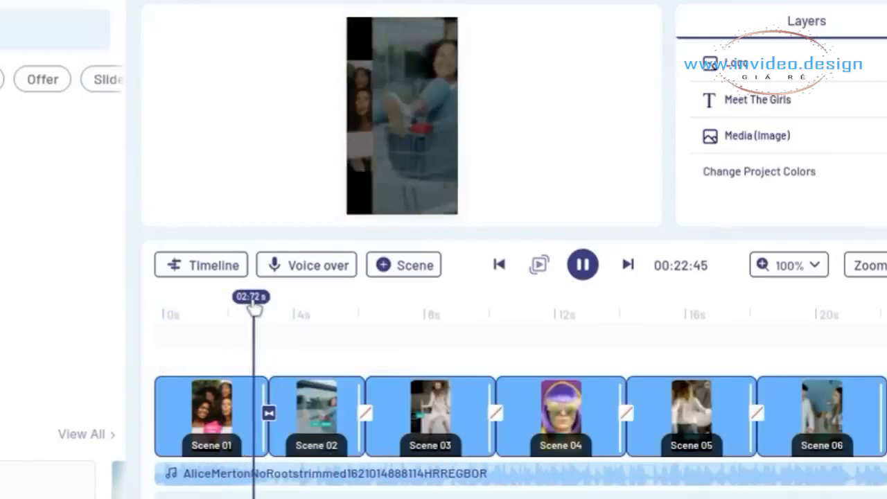
Step: Stop the preview and reopen the transition choices between Scene 01 and Scene 02 to pick a different transition
key("space")
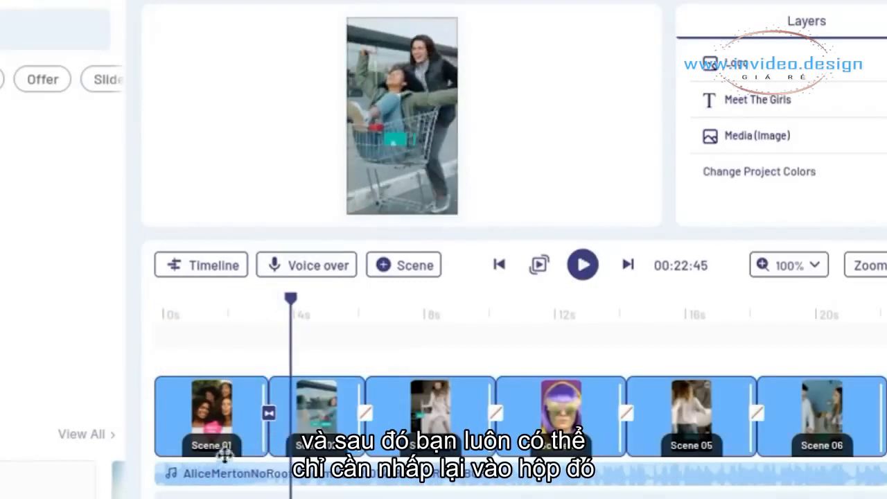
left_click(270, 415)
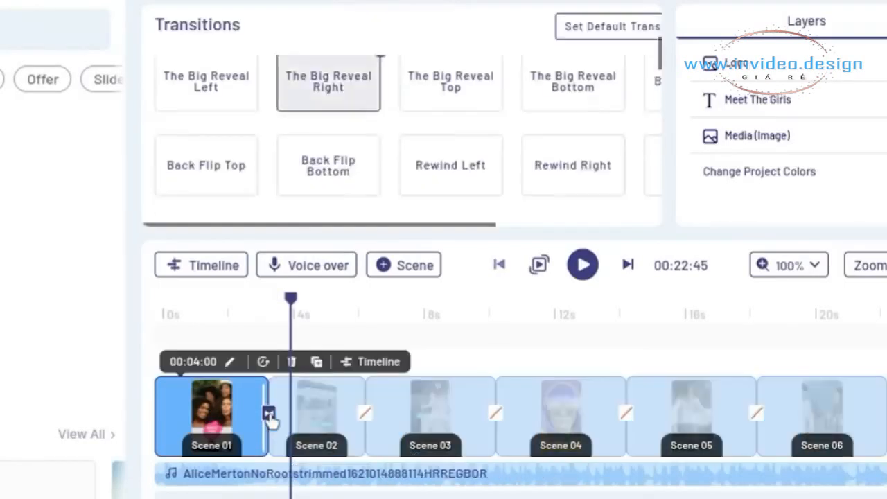
left_click(311, 139)
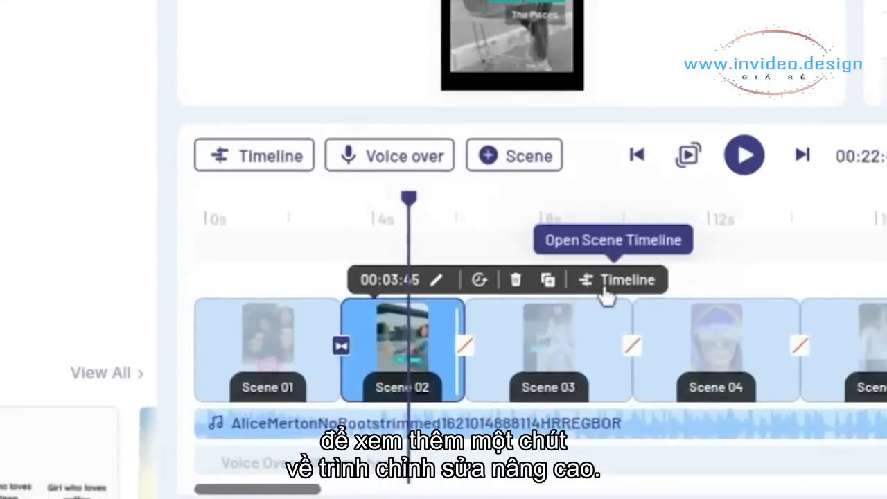
Step: Open Scene 02's own timeline and examine its stacked layers, from the video and image up through the texts to the logo
left_click(605, 291)
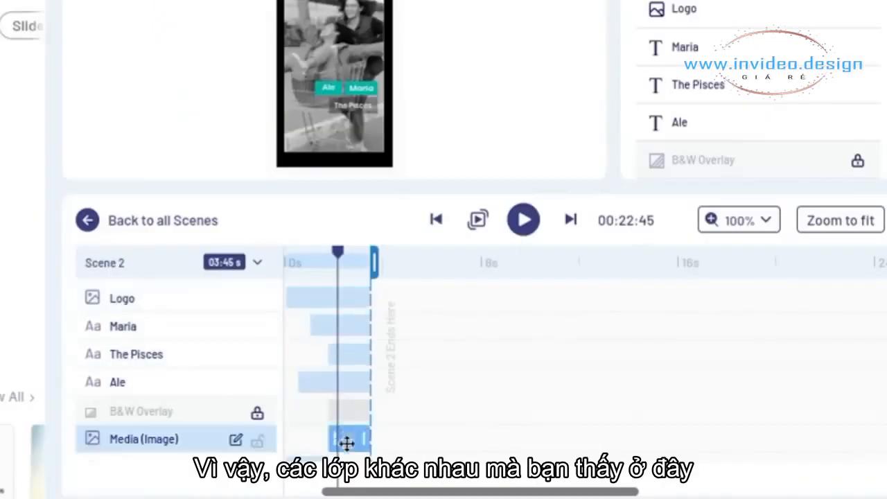
left_click_drag(340, 259, 302, 267)
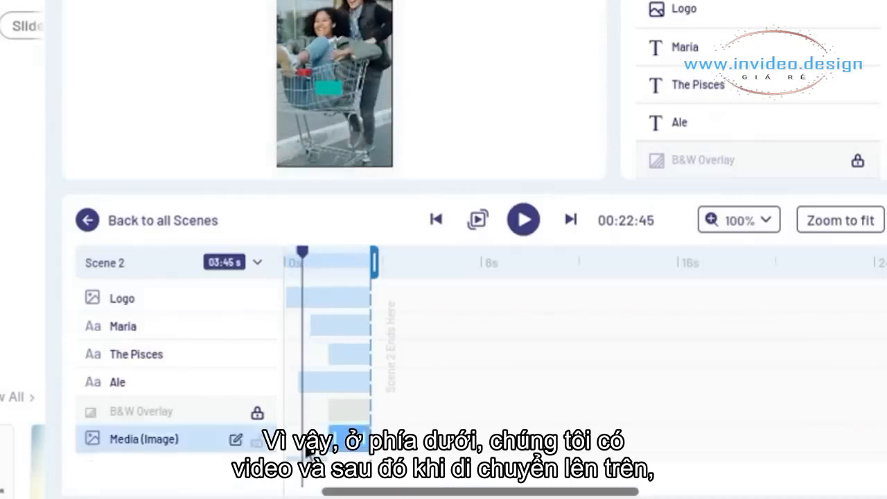
scroll(307, 448, "down", 2)
left_click(349, 263)
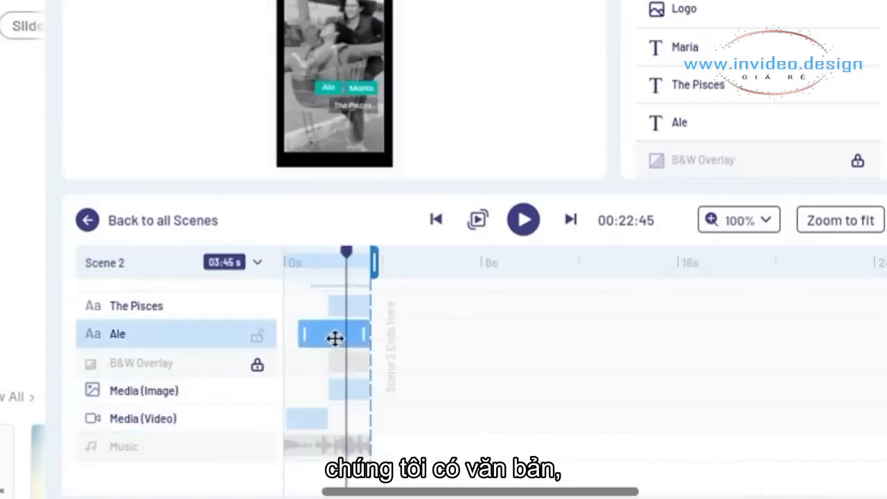
scroll(335, 337, "up", 2)
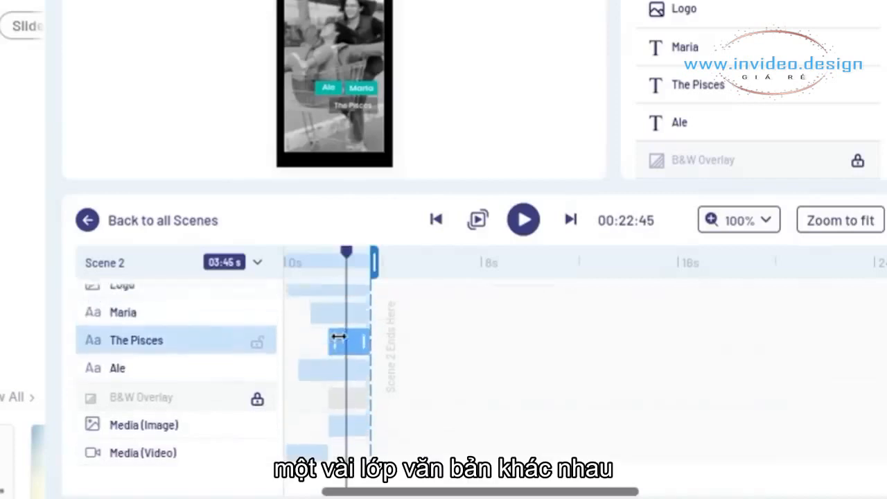
scroll(338, 336, "up", 1)
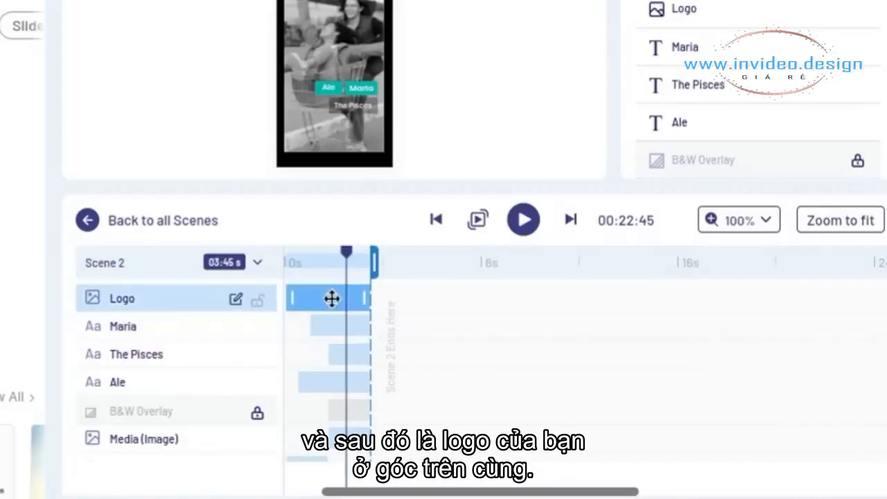
Step: Zoom the scene timeline to 175% and trim The Pisces text layer to run from 00:99 s to 02:61 s
left_click(739, 220)
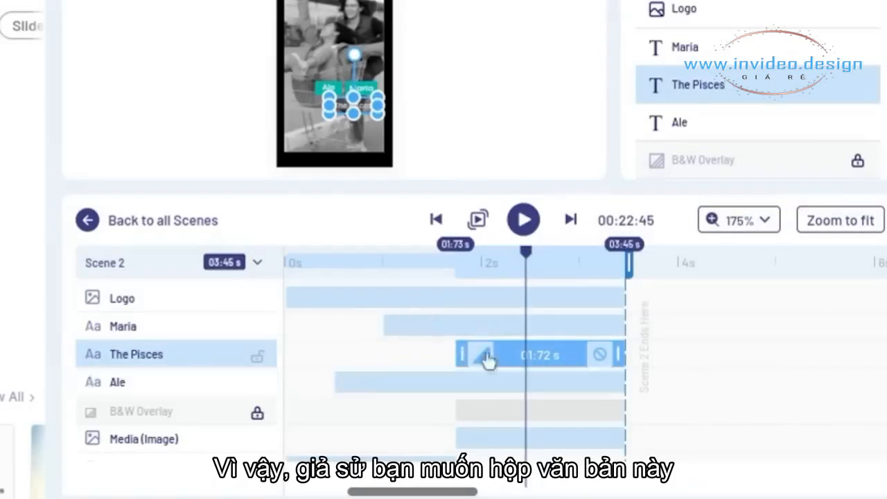
left_click_drag(458, 351, 389, 358)
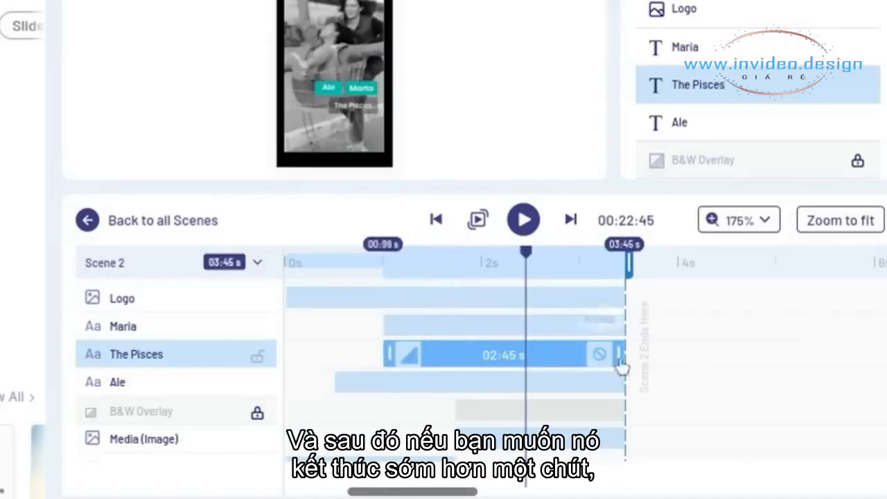
left_click_drag(627, 356, 542, 360)
Step: Shorten the end of the Maria text layer, shift it to start earlier in Scene 02, and preview the timing
left_click(410, 325)
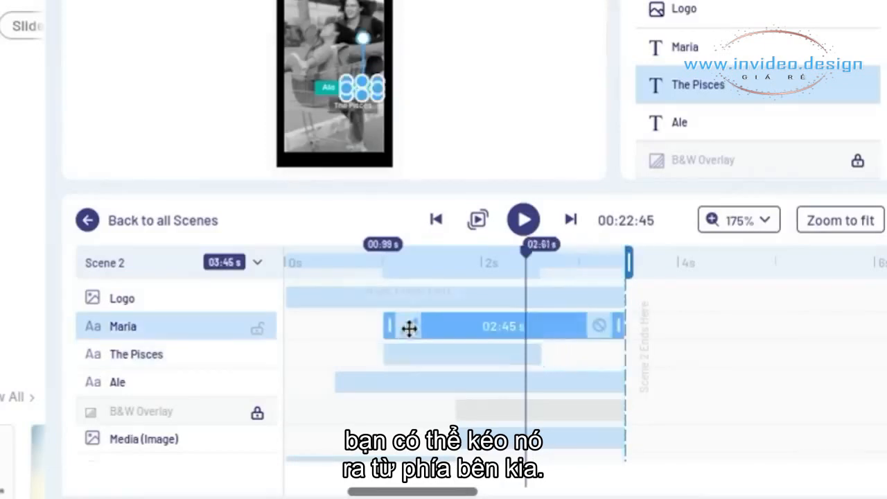
left_click_drag(616, 328, 579, 328)
left_click_drag(512, 331, 440, 326)
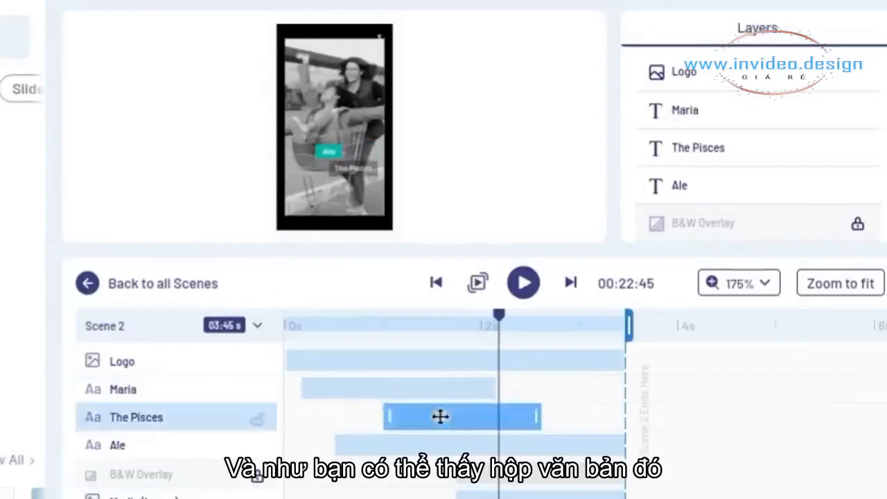
key("space")
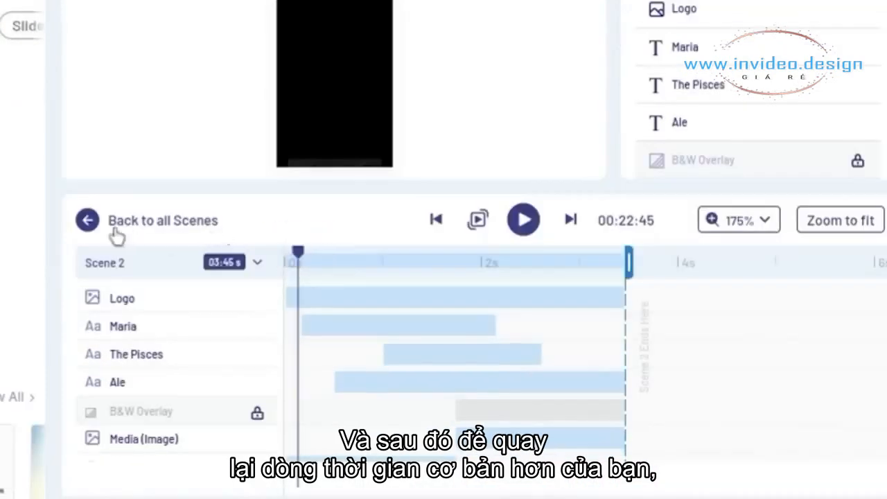
Step: Return to the all-scenes timeline and export the finished video at 1080p
left_click(92, 232)
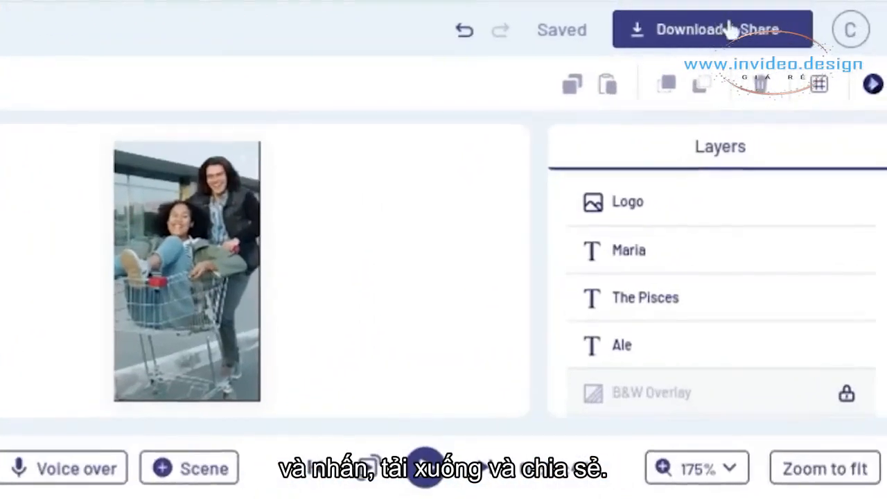
left_click(730, 29)
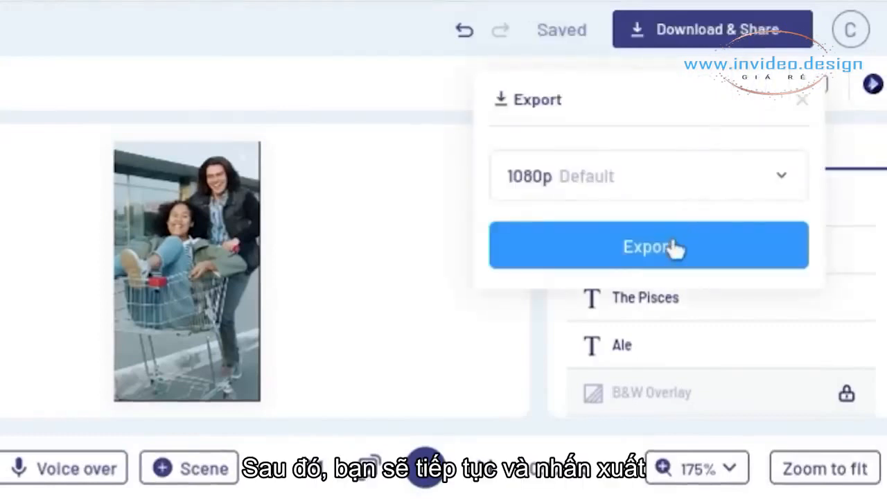
left_click(675, 247)
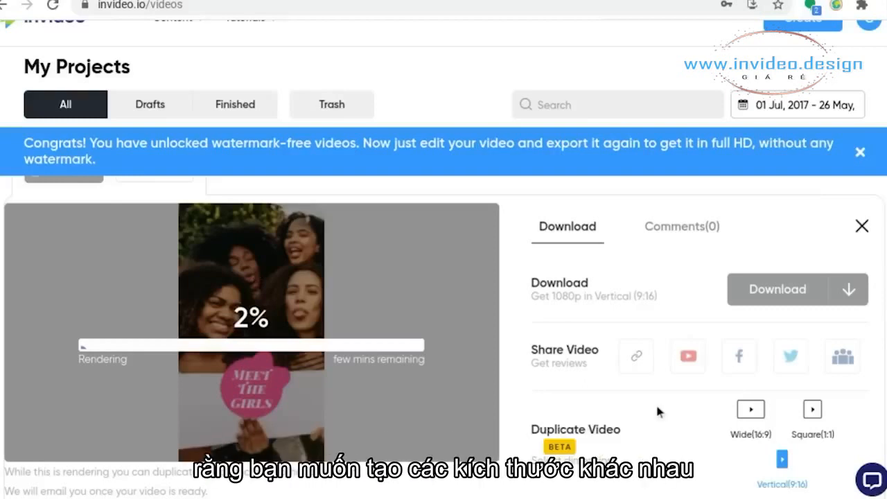
Step: Select the Wide (16:9) dimension for duplicating the exported vertical video
scroll(656, 409, "down", 1)
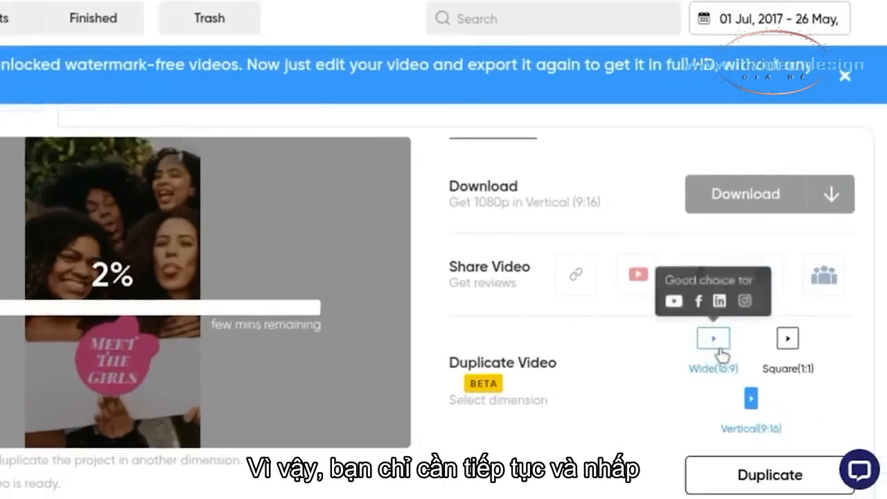
left_click(720, 351)
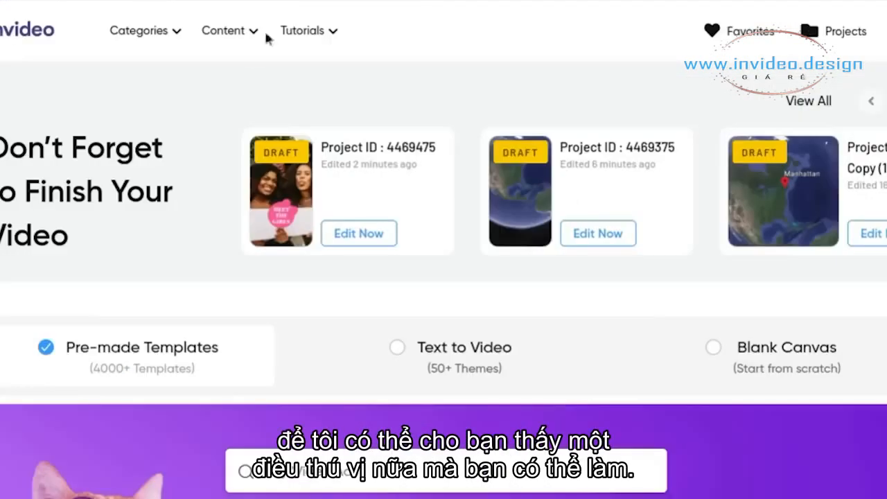
Step: On the home page, choose Text to Video as the creation method with the Vertical (9:16) dimension
mouse_move(266, 36)
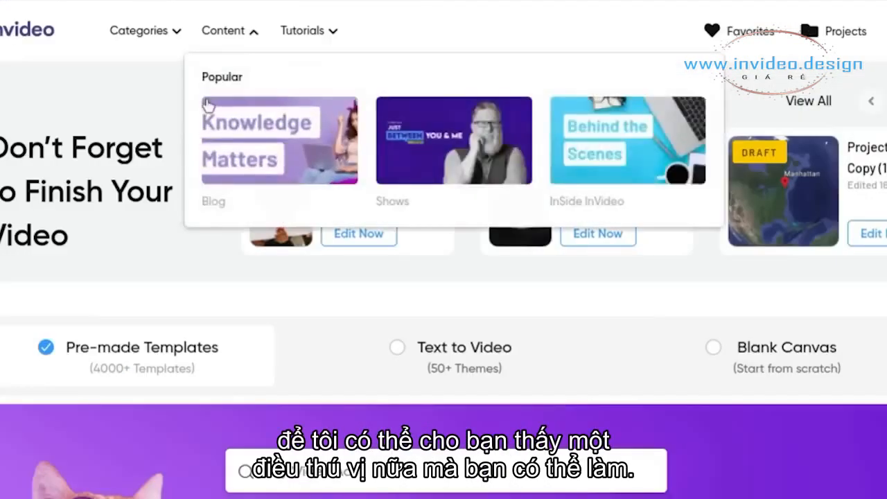
scroll(329, 305, "down", 3)
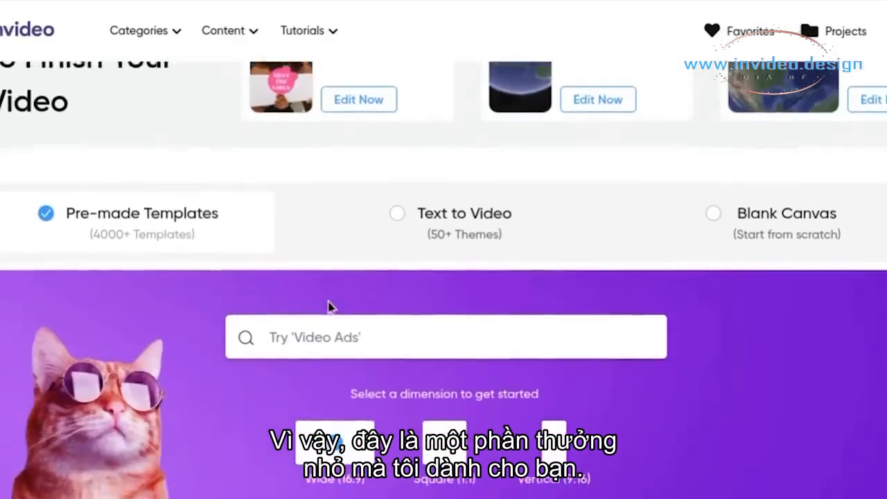
scroll(327, 297, "up", 1)
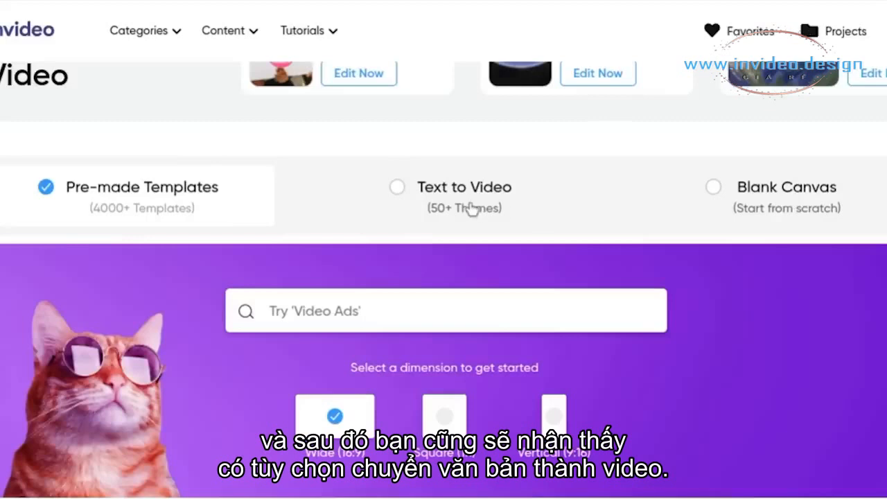
left_click(394, 189)
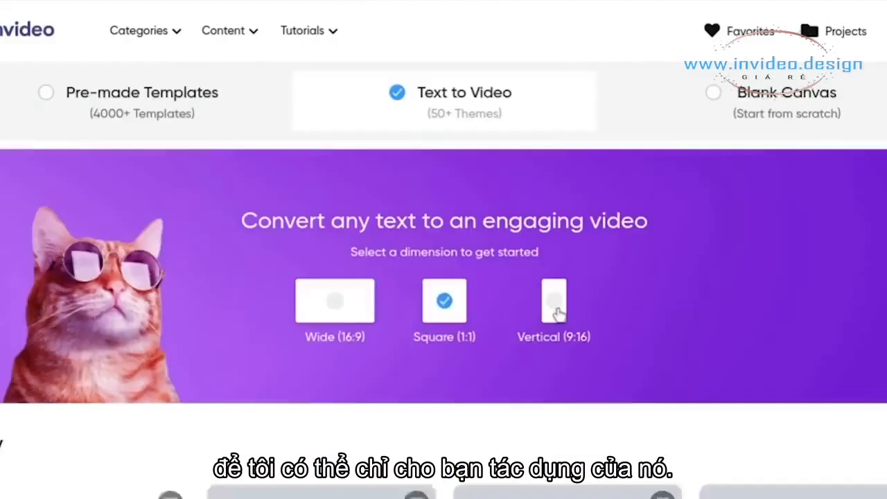
left_click(559, 312)
Step: Open the first text-to-video template, Vanilla, and start a project from it in Vertical (9:16)
scroll(194, 228, "down", 5)
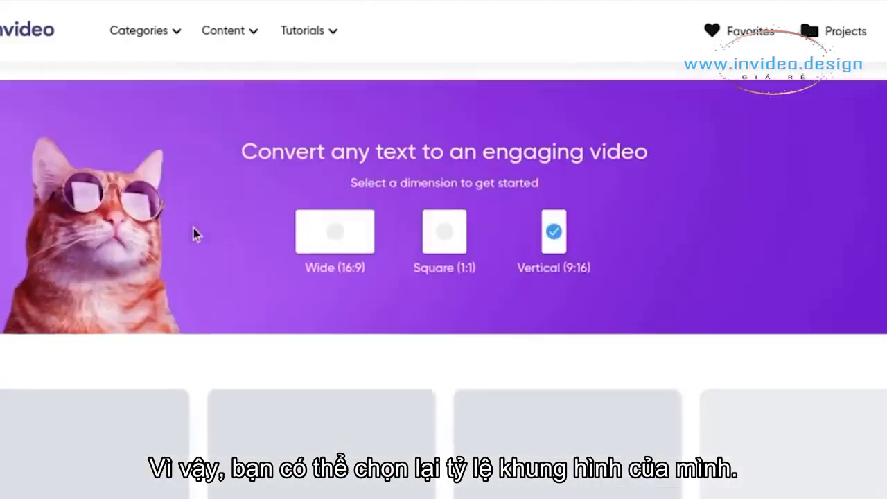
scroll(193, 232, "down", 1)
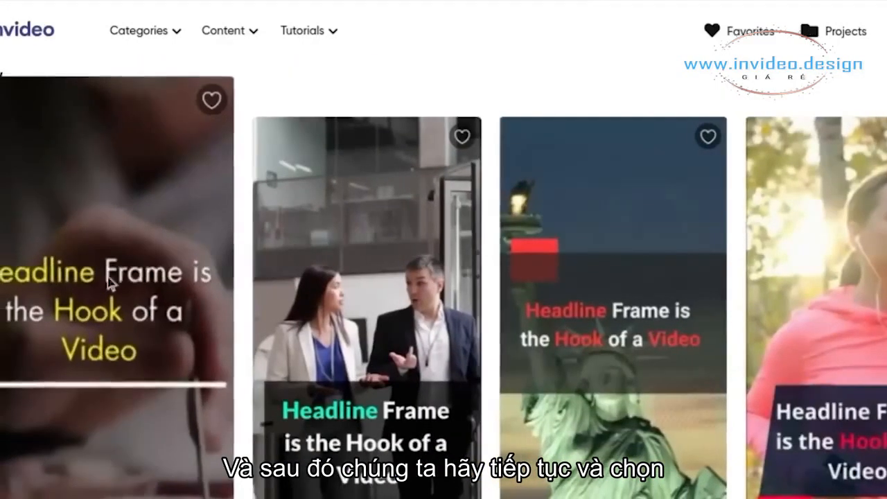
left_click(102, 284)
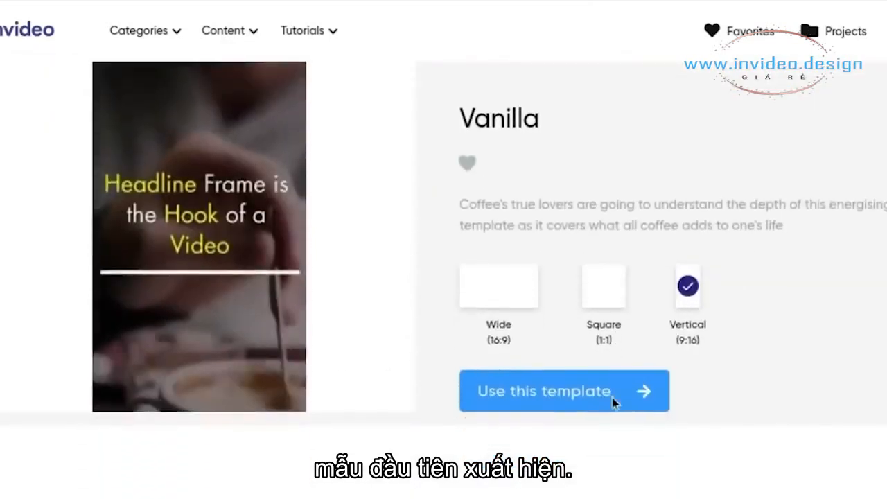
left_click(580, 397)
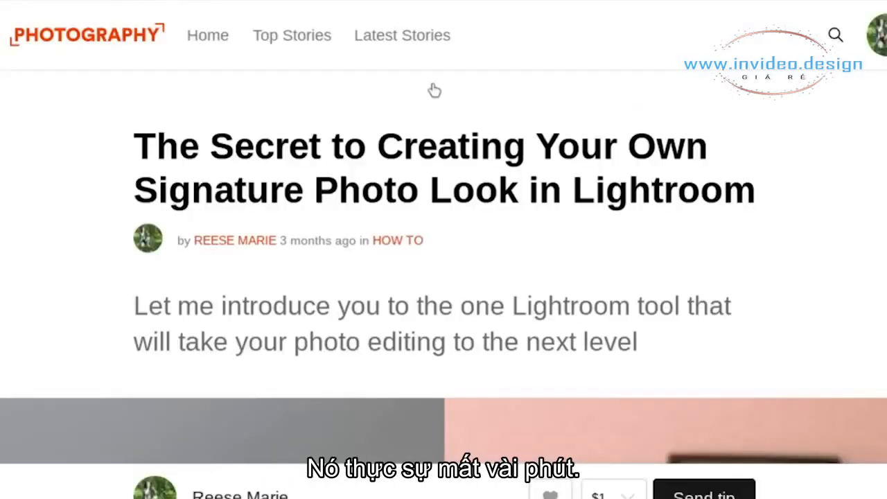
Step: Copy the Lightroom article's title and opening paragraph into the script's headline and story, and generate the storyboard with auto-suggested media
left_click_drag(752, 188, 138, 142)
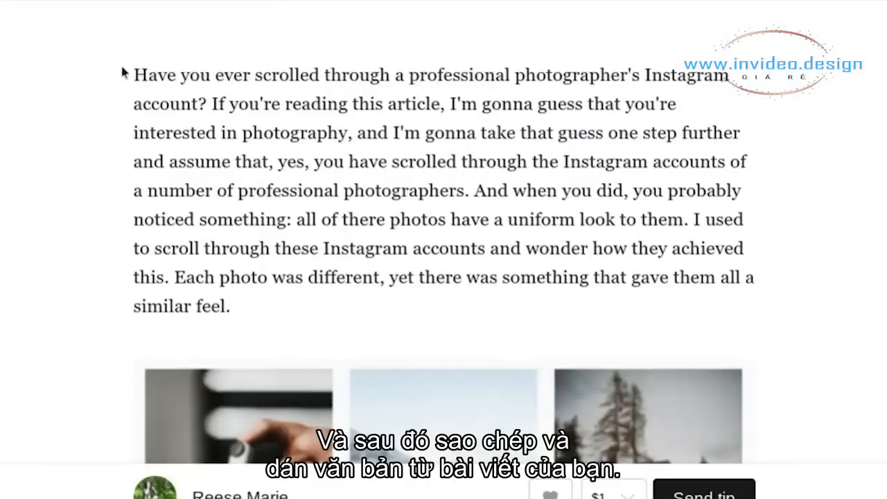
triple_click(234, 284)
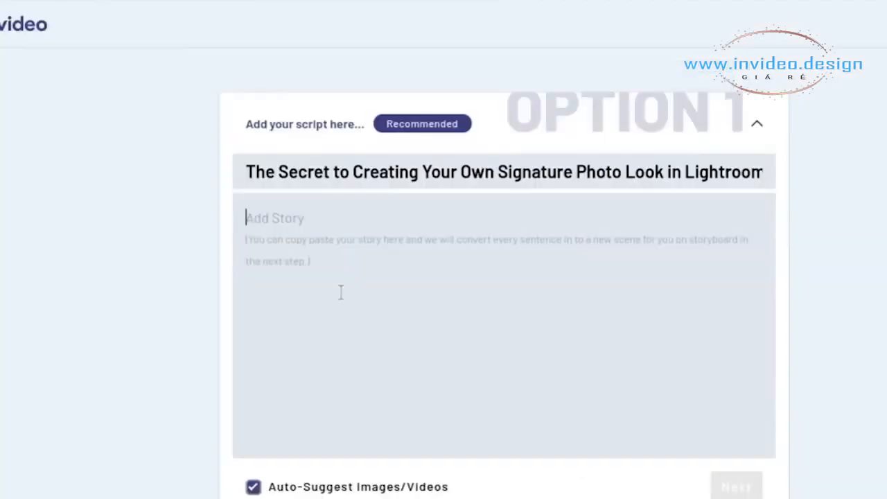
type("Have you ever scrolled through a professional photographer's Instagram account? If you're reading this article, I'm gonna guess that you're interested in photography, and I'm gonna take that guess one step further and assume that, yes, you have scrolled through the Instagram accounts of a number of professional photographers. And when you did, you probably noticed something: all of there photos have a uniform look to them. I used to scroll through these Instagram accounts and wonder how they achieved this. Each photo was different, yet there was something that gave them all a similar feel.")
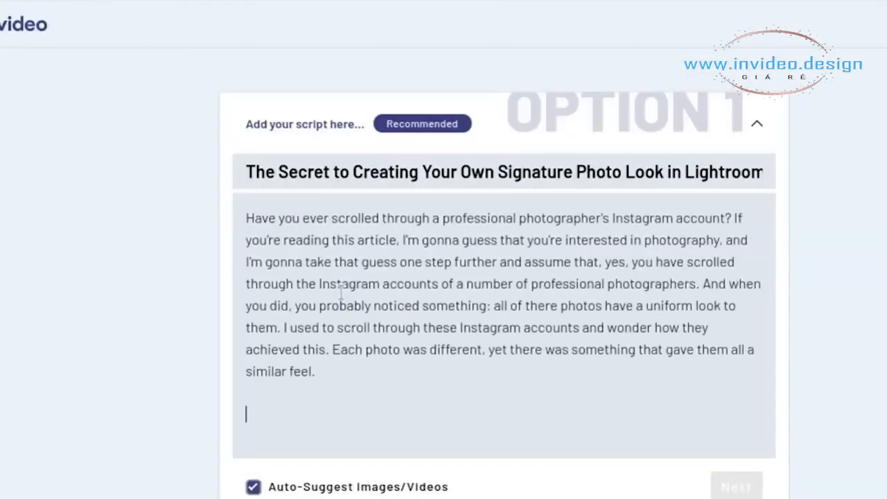
left_click(734, 485)
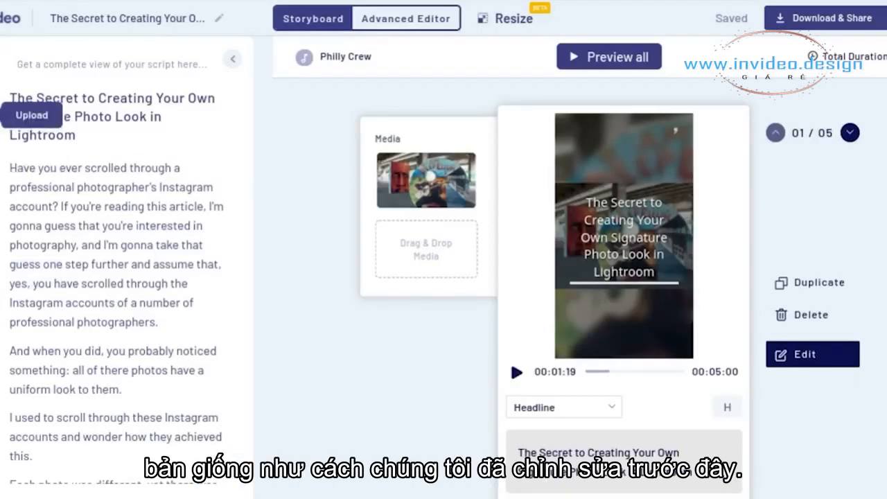
Step: View the uploaded media, then switch the project to the Advanced Editor with the playhead at 07:51 s in Scene 02
left_click(7, 113)
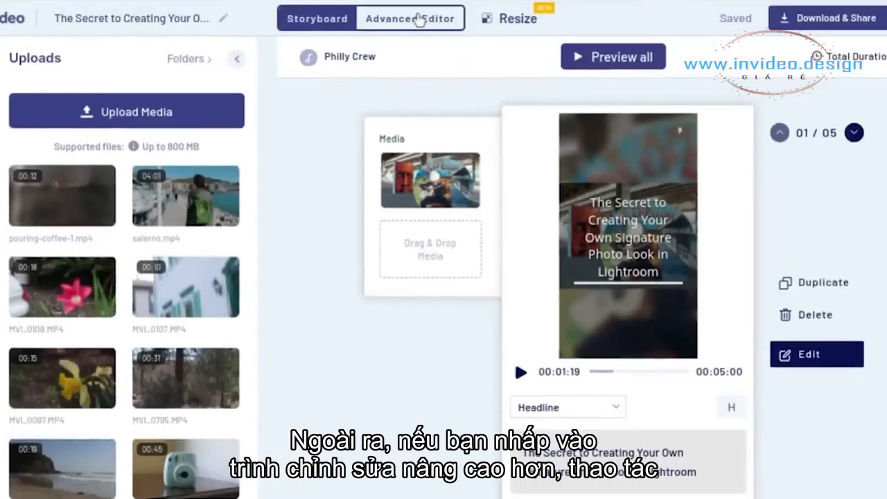
left_click(418, 18)
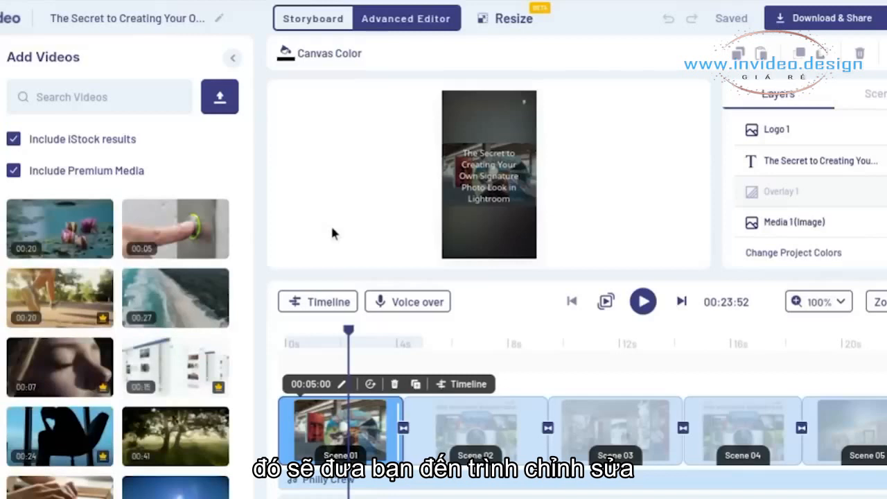
left_click(492, 342)
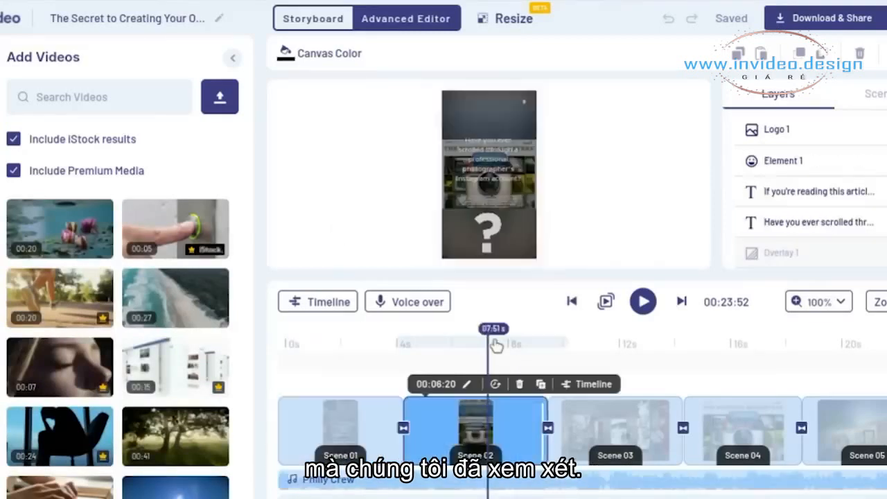